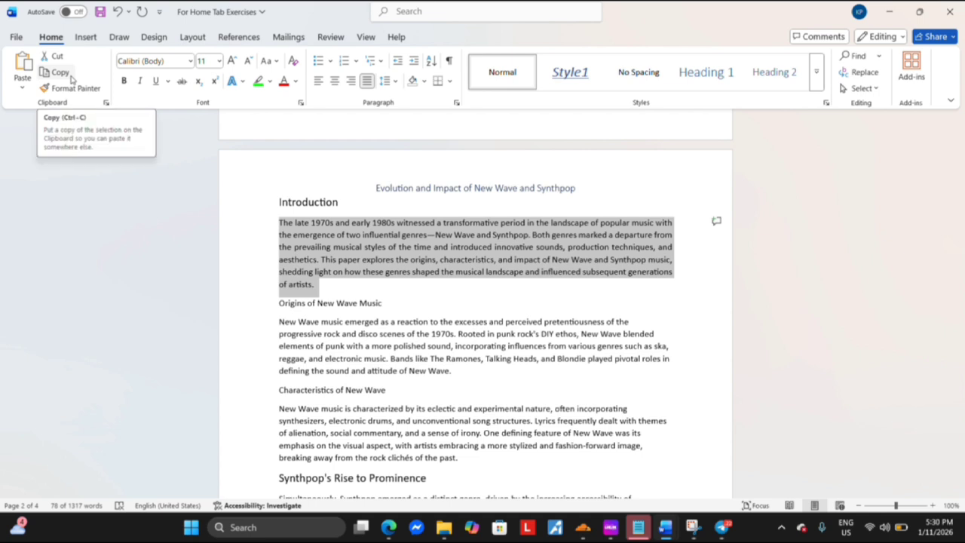
# Copy the Introduction paragraph and paste it after the "Legacy and Continued Influence" section, separated from the text above by an extra line break
pyautogui.click(65, 76)
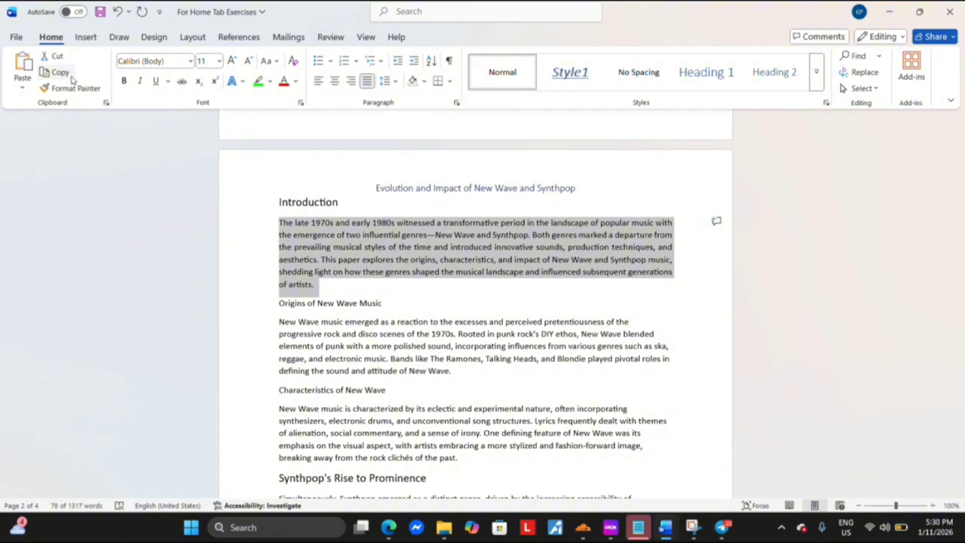
pyautogui.click(358, 301)
pyautogui.scroll(-6, 377, 324)
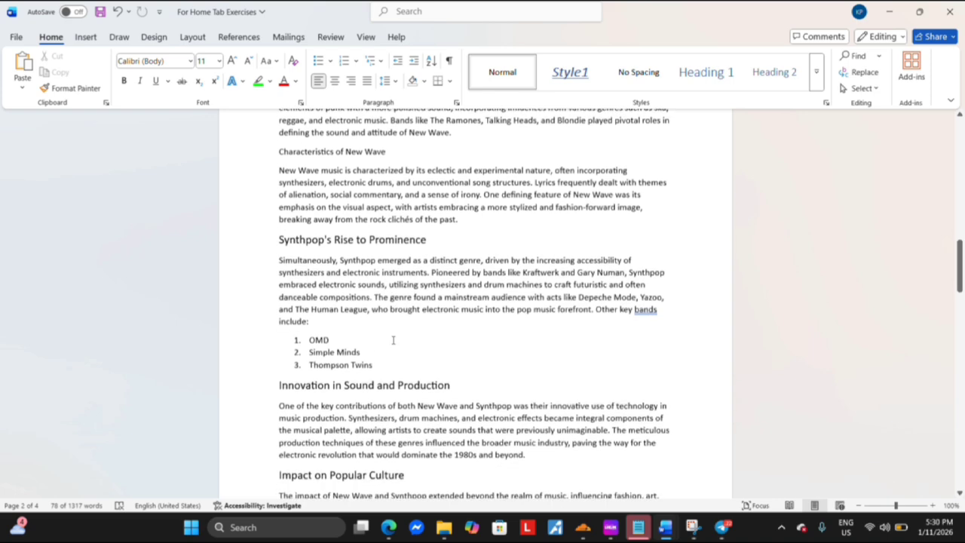
pyautogui.scroll(-2, 393, 340)
pyautogui.scroll(-6, 436, 259)
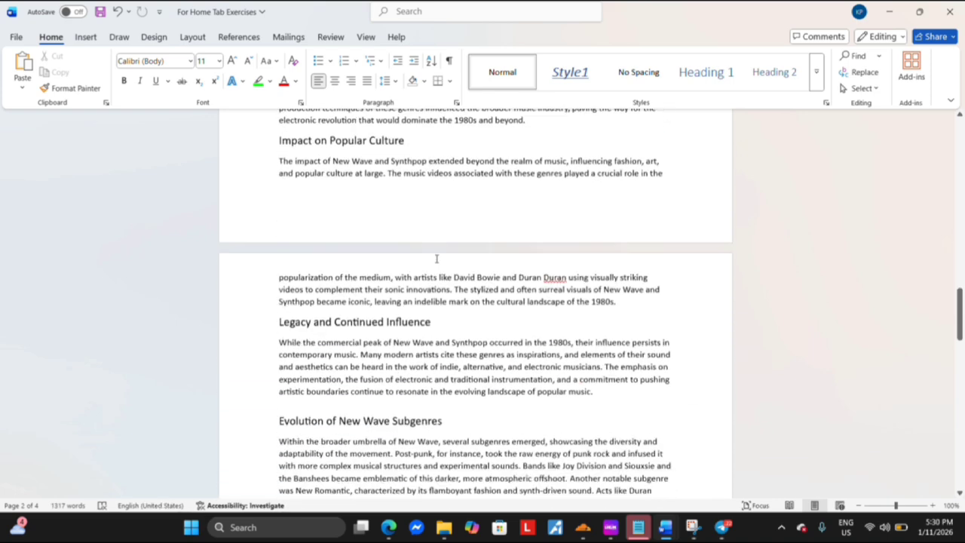
pyautogui.scroll(-1, 436, 258)
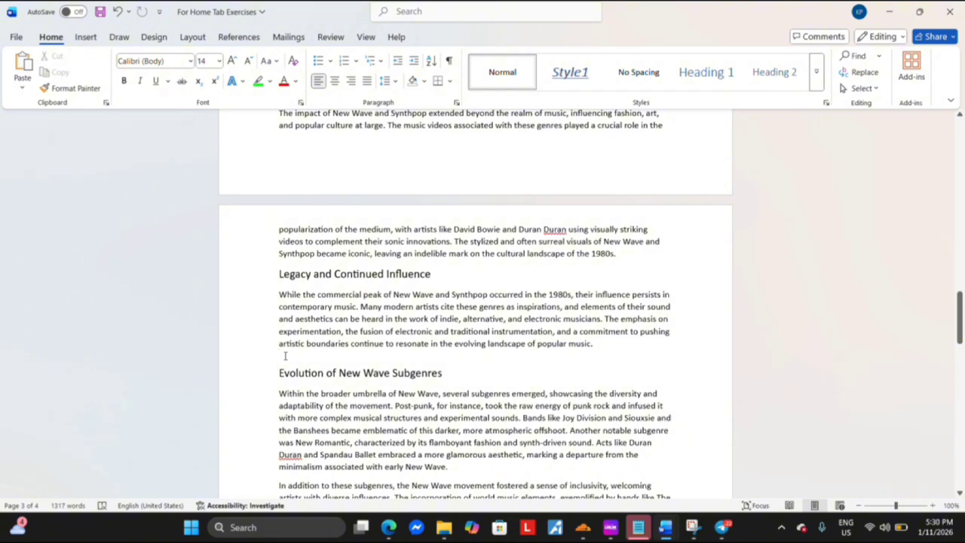
pyautogui.click(258, 395)
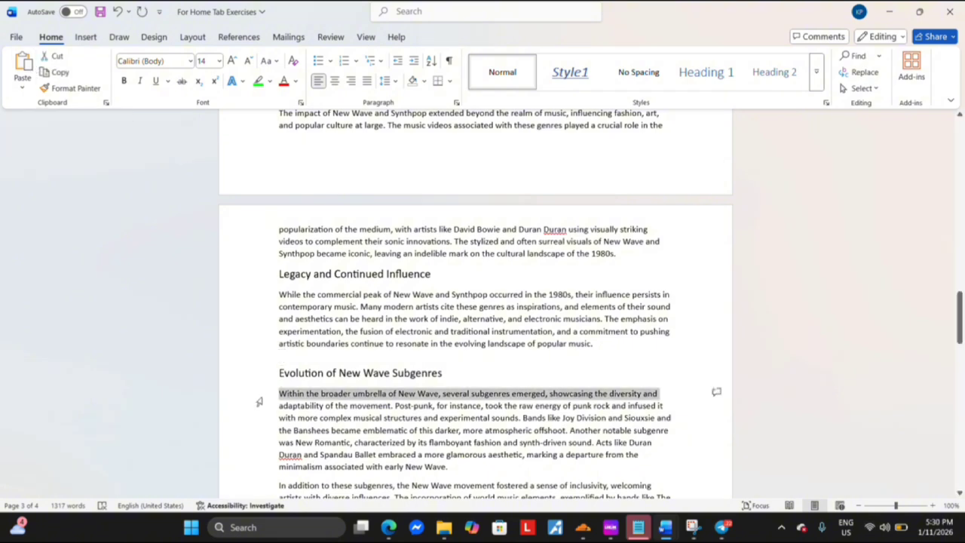
pyautogui.click(239, 341)
pyautogui.click(285, 353)
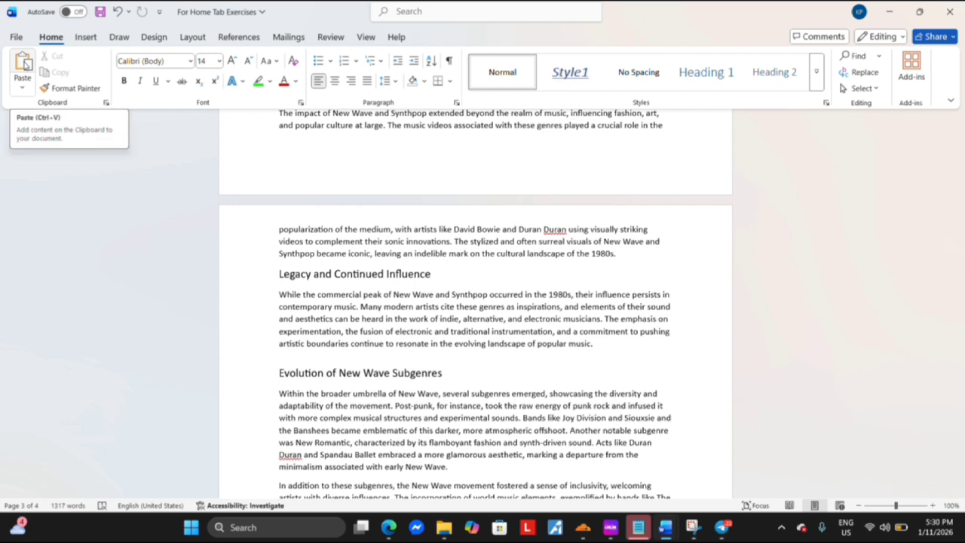
pyautogui.click(24, 61)
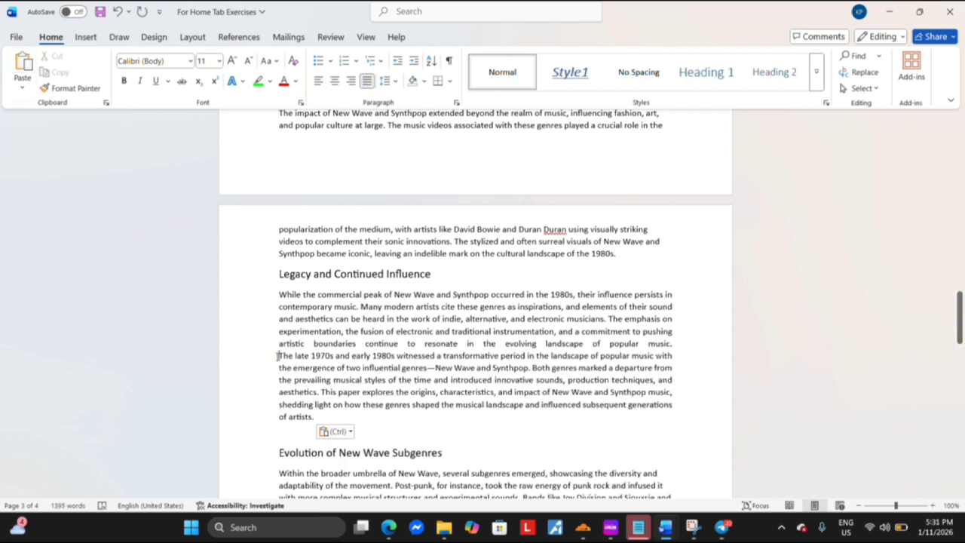
pyautogui.press('Return')
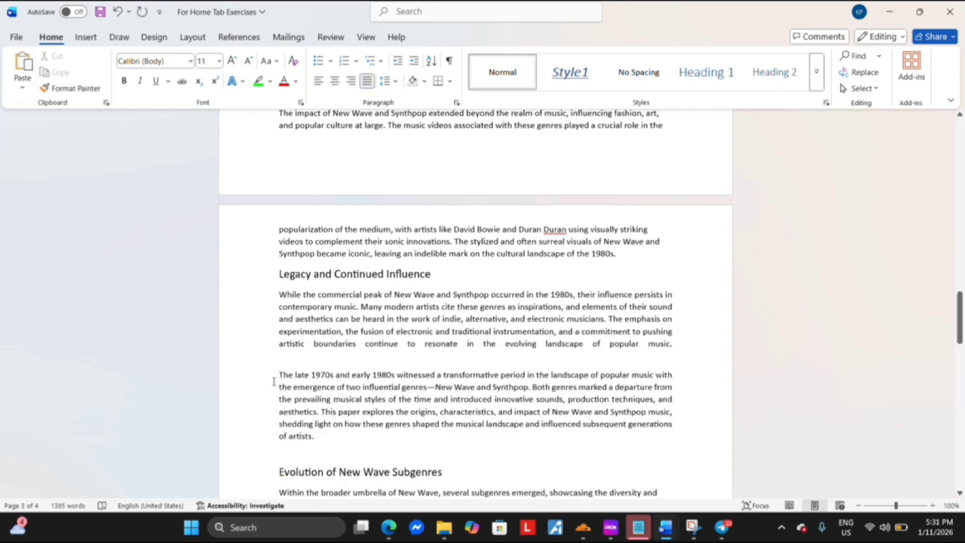
# Paste the copied paragraph twice more before "Evolution of New Wave Subgenres", once by default and once with Merge Formatting
pyautogui.click(23, 89)
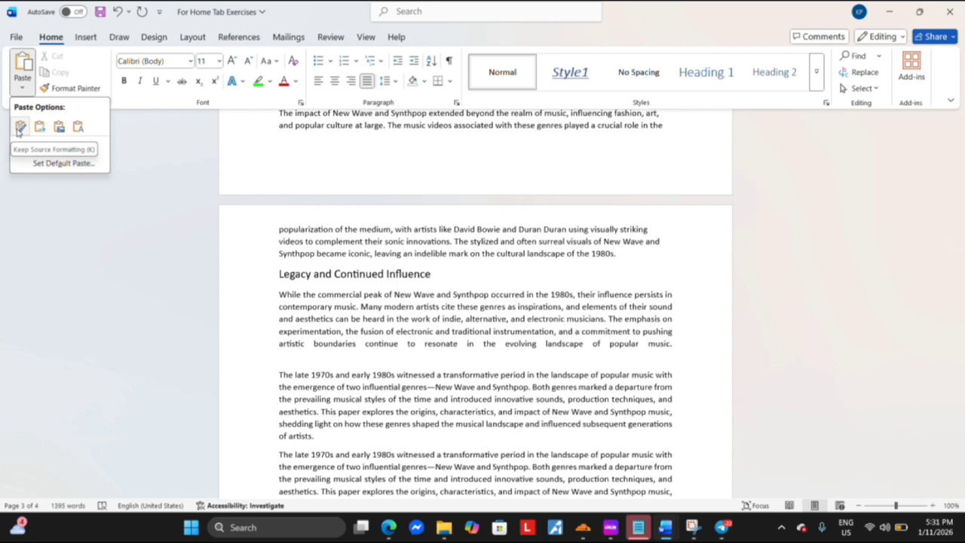
pyautogui.click(280, 375)
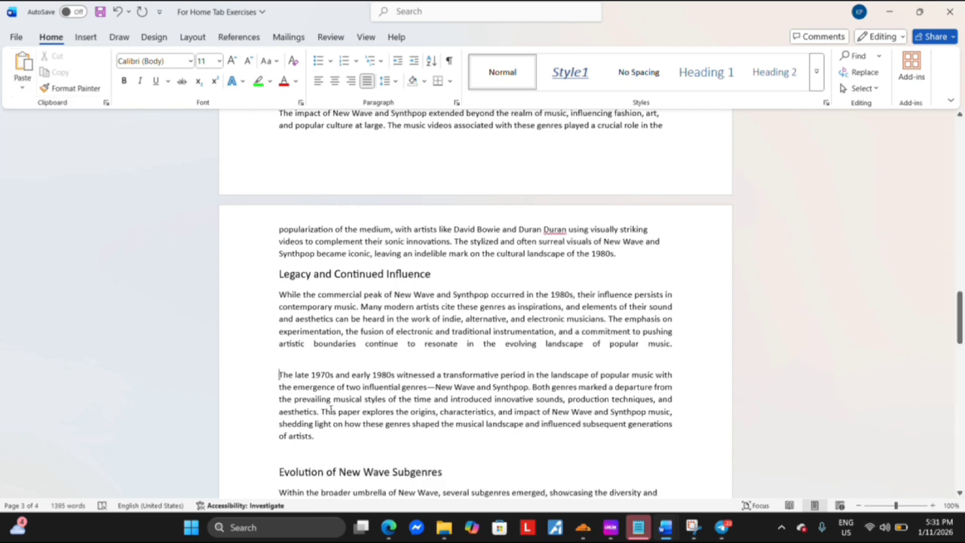
pyautogui.click(22, 74)
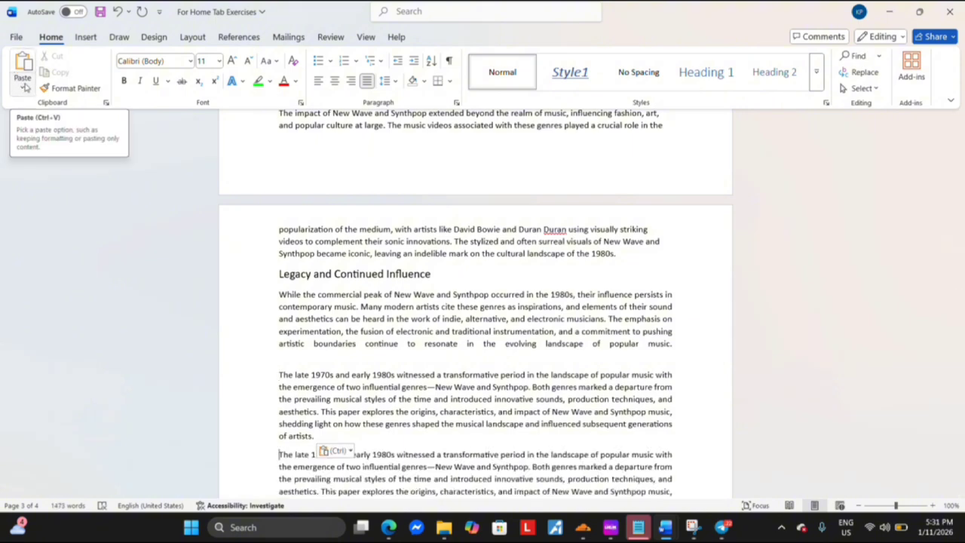
pyautogui.scroll(-3, 210, 279)
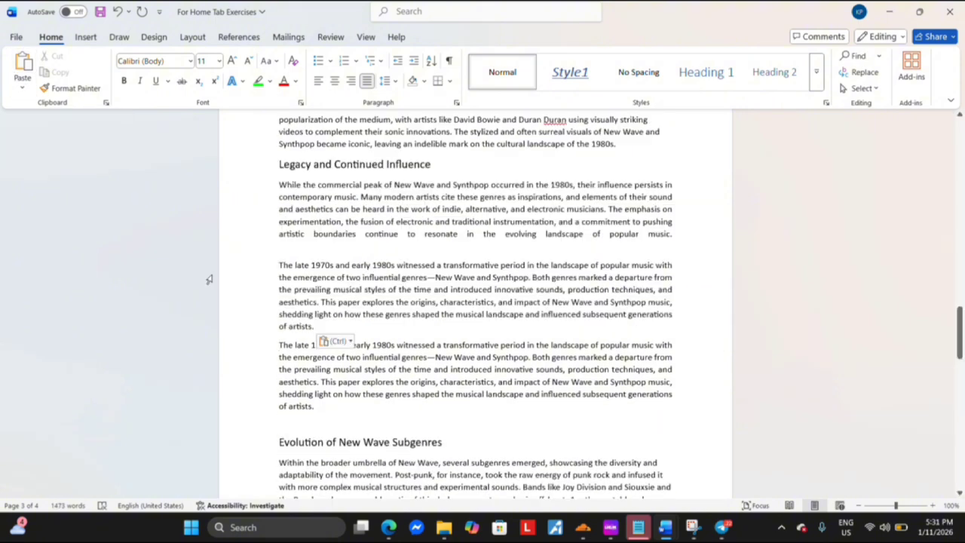
pyautogui.click(22, 89)
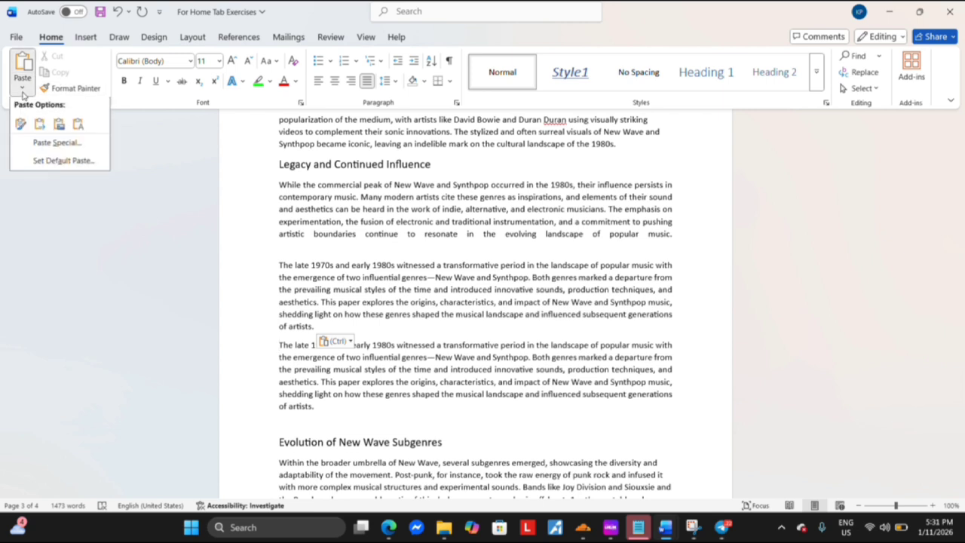
pyautogui.click(42, 128)
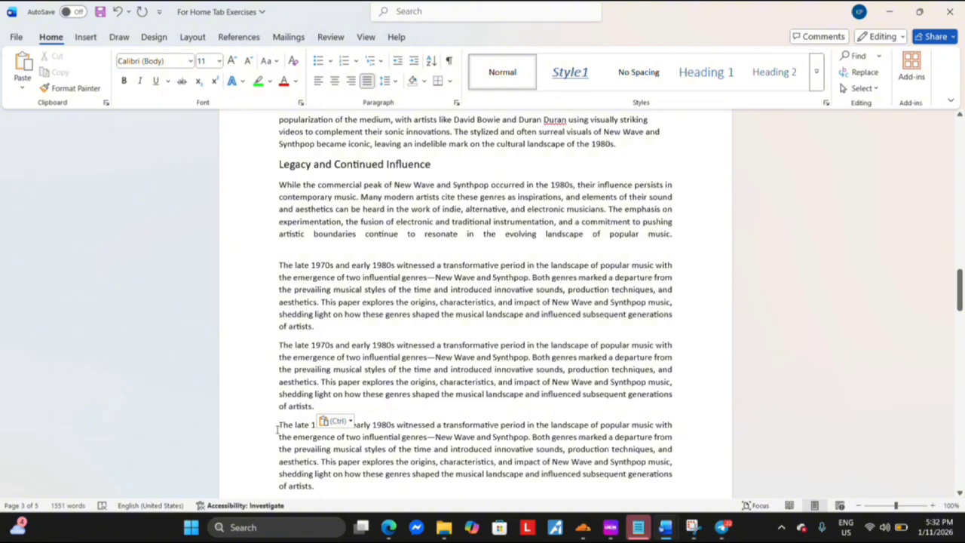
# Delete the two extra copies of the pasted Introduction paragraph, keeping only the first one
pyautogui.moveTo(278, 427); pyautogui.dragTo(362, 488)
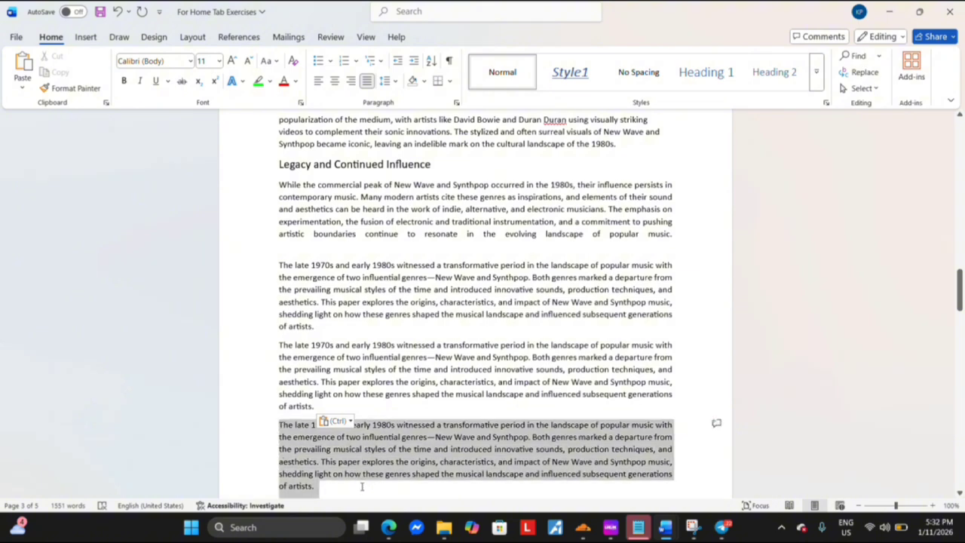
pyautogui.press('Delete')
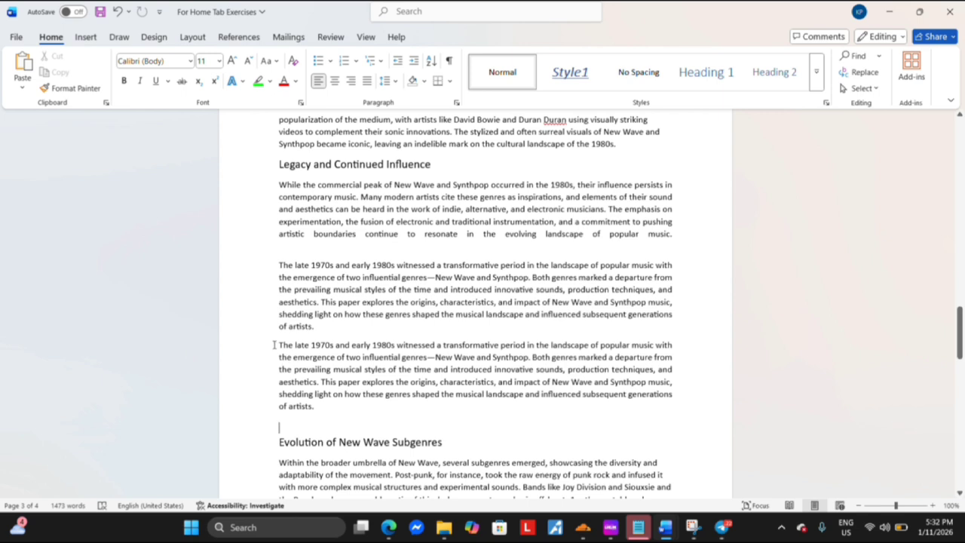
pyautogui.moveTo(274, 345); pyautogui.dragTo(329, 406)
pyautogui.press('Delete')
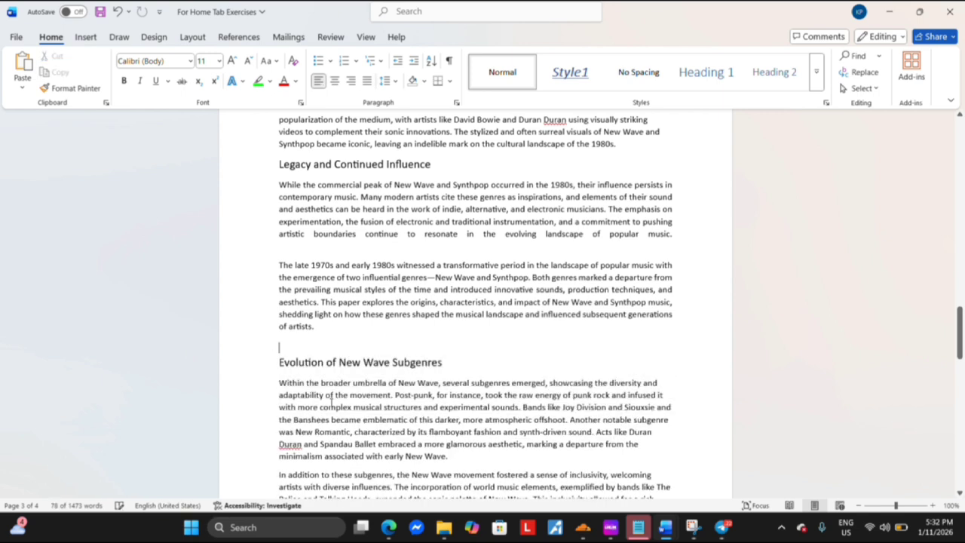
# Paste the copied paragraph as a picture above the "Evolution of New Wave Subgenres" heading and select the picture
pyautogui.click(22, 92)
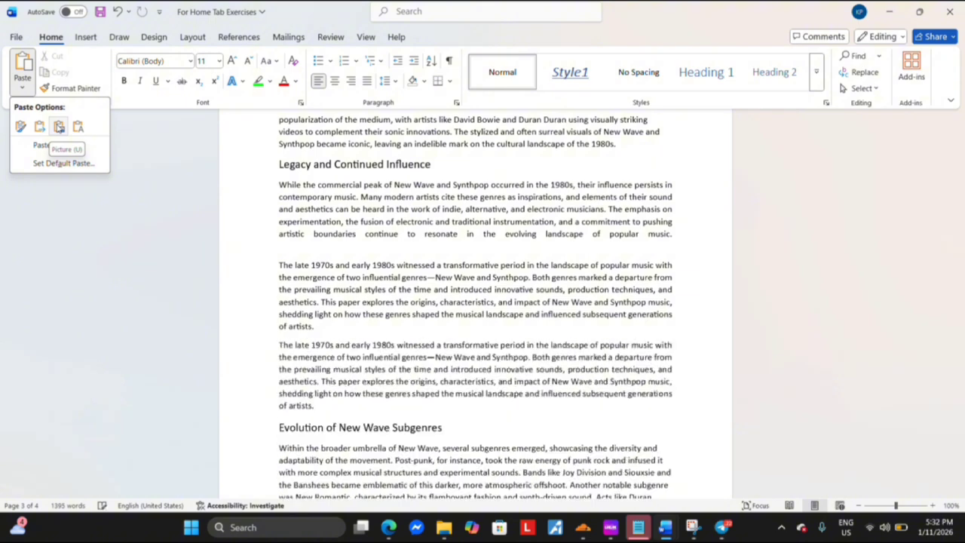
pyautogui.click(59, 127)
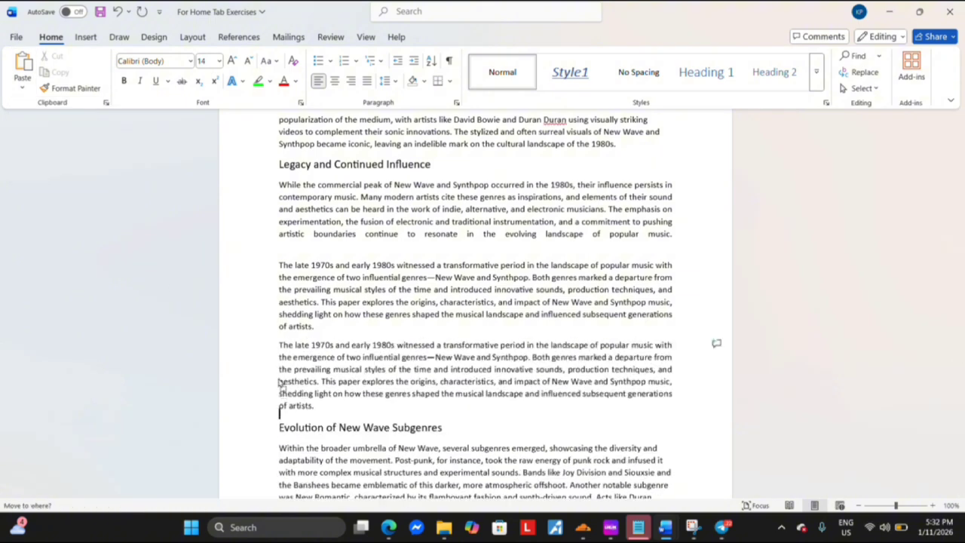
pyautogui.click(283, 355)
pyautogui.moveTo(360, 368); pyautogui.dragTo(355, 360)
# Try Tight wrapping on the picture, set it to In Front of Text, and move it up over the "Legacy and Continued Influence" paragraph
pyautogui.click(692, 356)
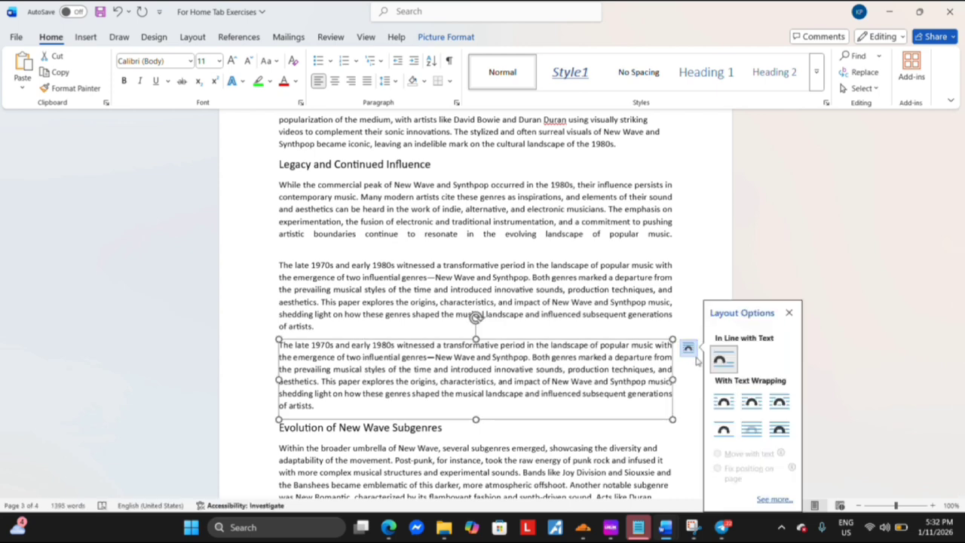
pyautogui.click(752, 402)
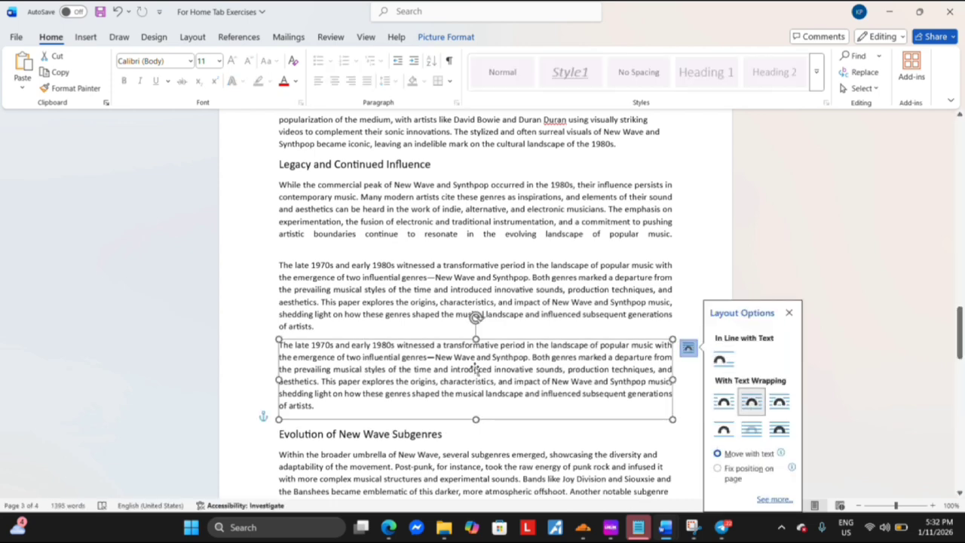
pyautogui.click(780, 430)
pyautogui.moveTo(527, 364); pyautogui.dragTo(521, 233)
# Make the "Evolution of New Wave Subgenres" heading bold and italic
pyautogui.moveTo(280, 283); pyautogui.dragTo(469, 284)
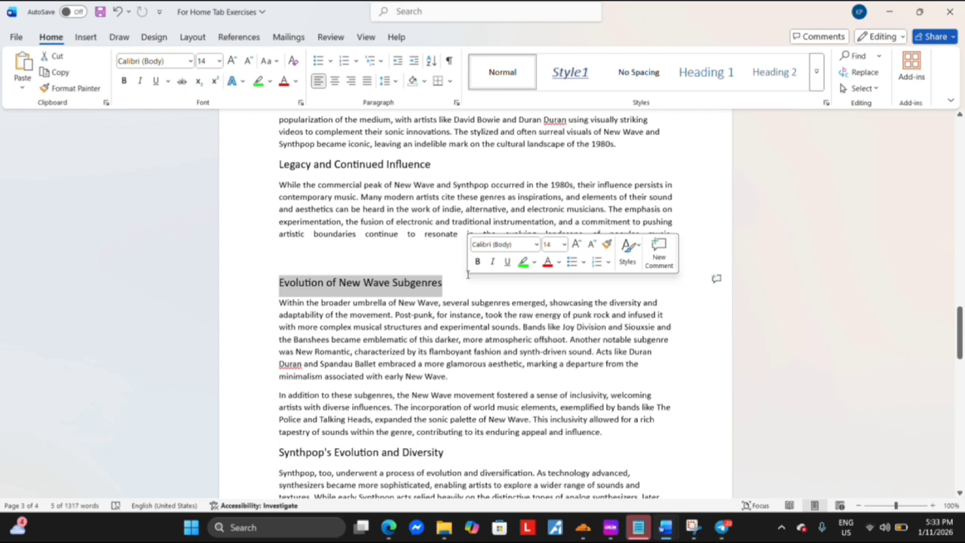
pyautogui.click(126, 80)
pyautogui.click(139, 81)
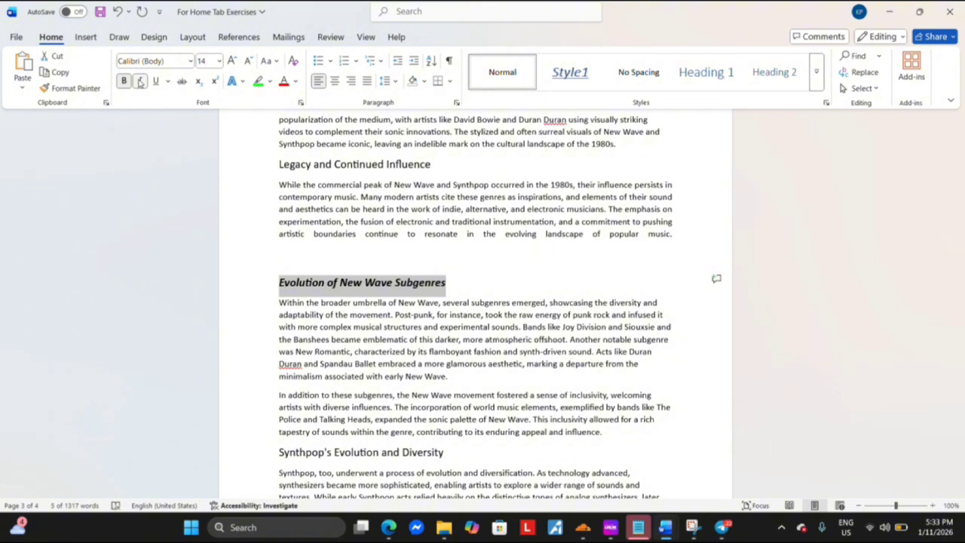
# Apply the heading's bold italic formatting to "Synthpop's Evolution and Diversity" with Format Painter
pyautogui.click(90, 89)
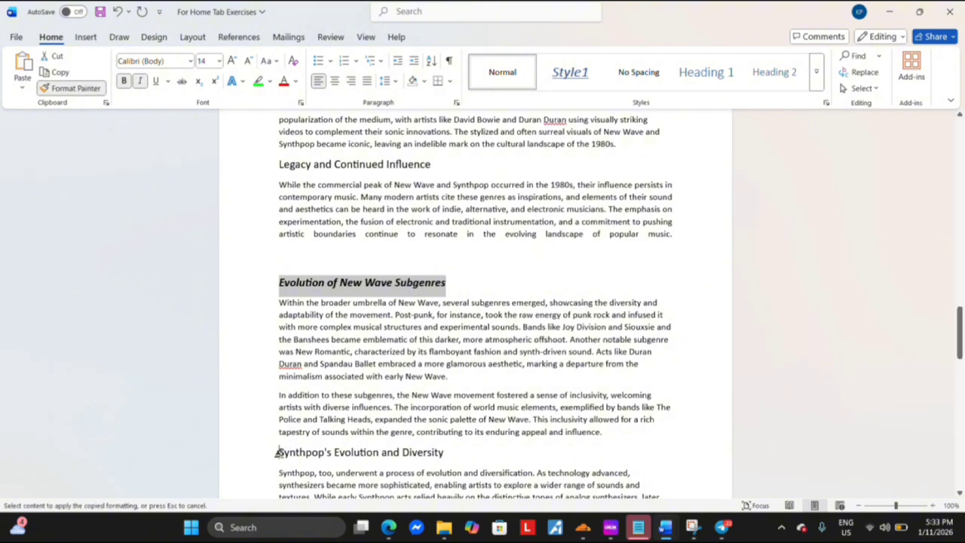
pyautogui.moveTo(278, 453); pyautogui.dragTo(442, 451)
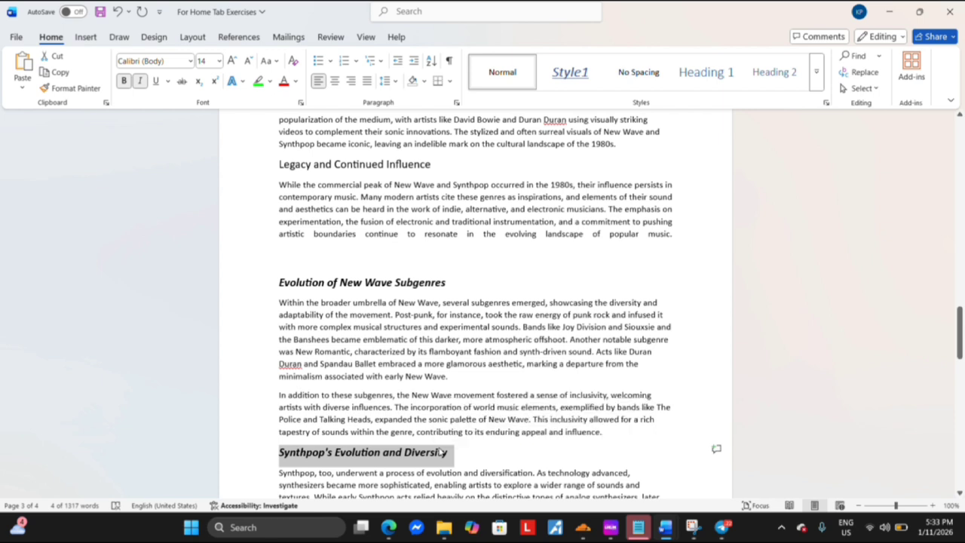
pyautogui.scroll(-3, 362, 345)
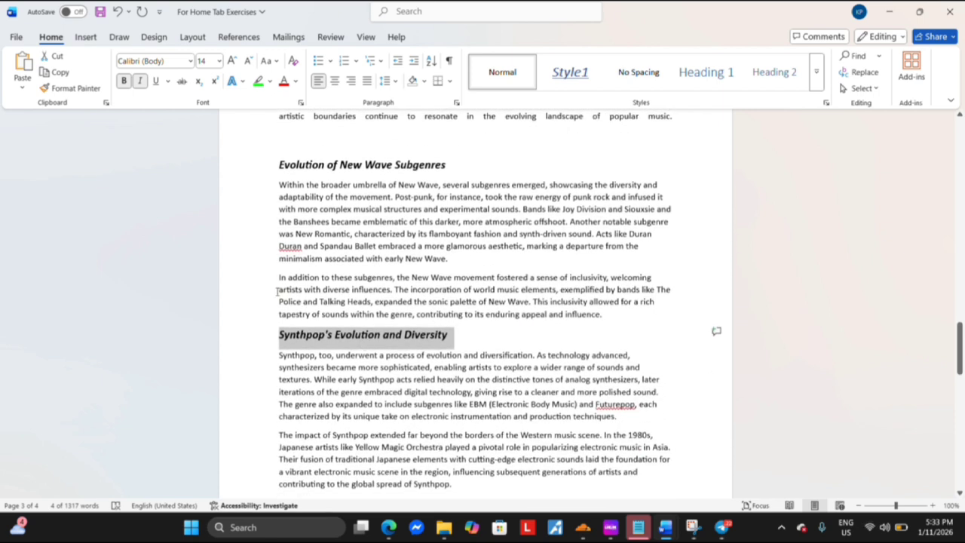
pyautogui.click(278, 290)
# Make the first paragraph under "Synthpop's Evolution and Diversity" bold, italic and underlined, up to "its unique take on"
pyautogui.moveTo(278, 340); pyautogui.dragTo(409, 416)
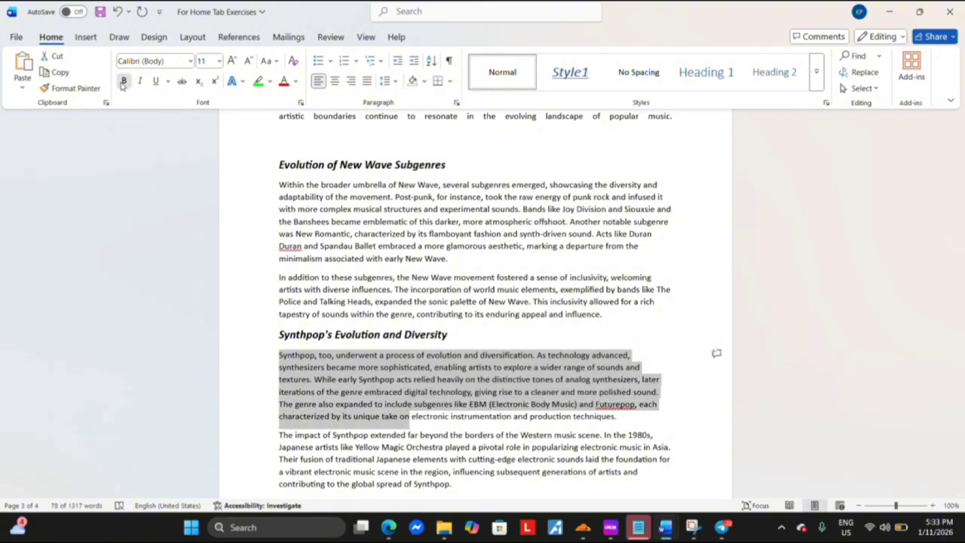
pyautogui.click(124, 82)
pyautogui.click(139, 82)
pyautogui.click(155, 82)
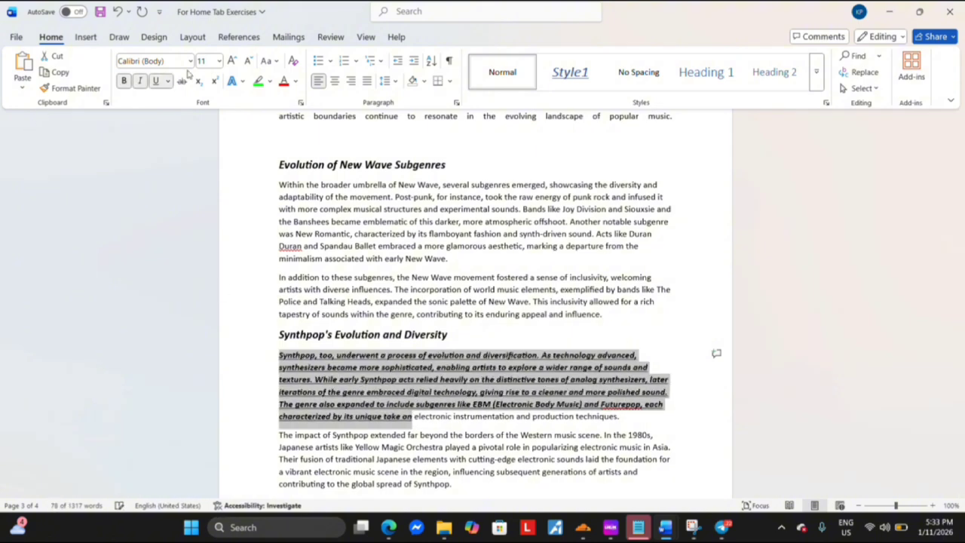
# Copy the bold, italic, underlined formatting with Format Painter onto the paragraph beginning "The impact of Synthpop extended"
pyautogui.scroll(-4, 329, 414)
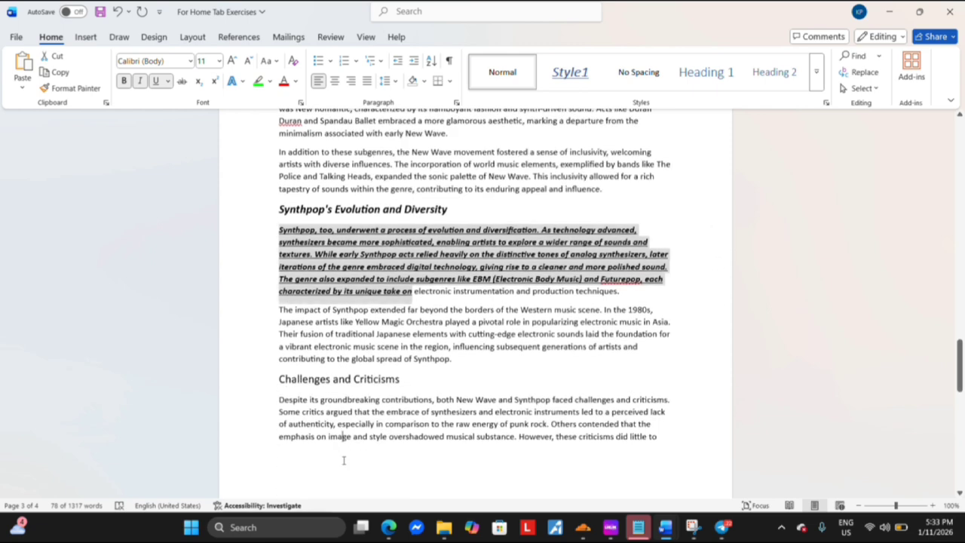
pyautogui.moveTo(277, 309); pyautogui.dragTo(443, 359)
pyautogui.moveTo(279, 230); pyautogui.dragTo(408, 293)
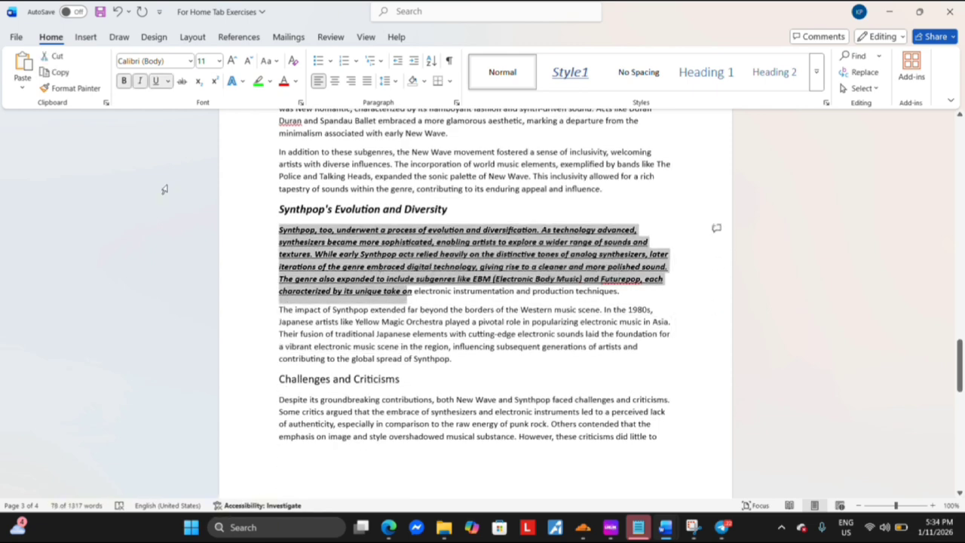
pyautogui.click(88, 89)
pyautogui.moveTo(279, 311)
pyautogui.mouseDown()
pyautogui.moveTo(403, 316)
pyautogui.moveTo(451, 362)
pyautogui.mouseUp()
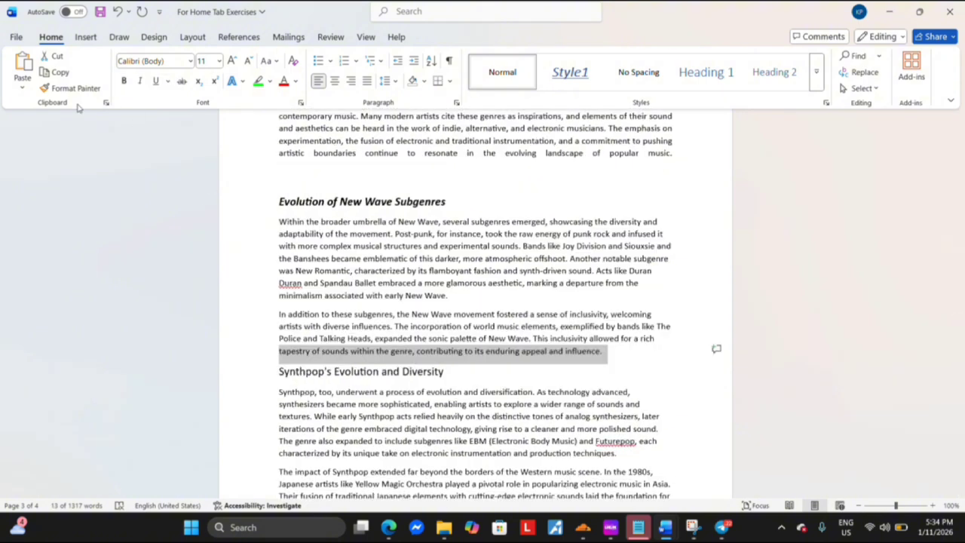
# Show the Clipboard pane and paste all its items over the selected last line of the "In addition to these subgenres" paragraph
pyautogui.click(105, 103)
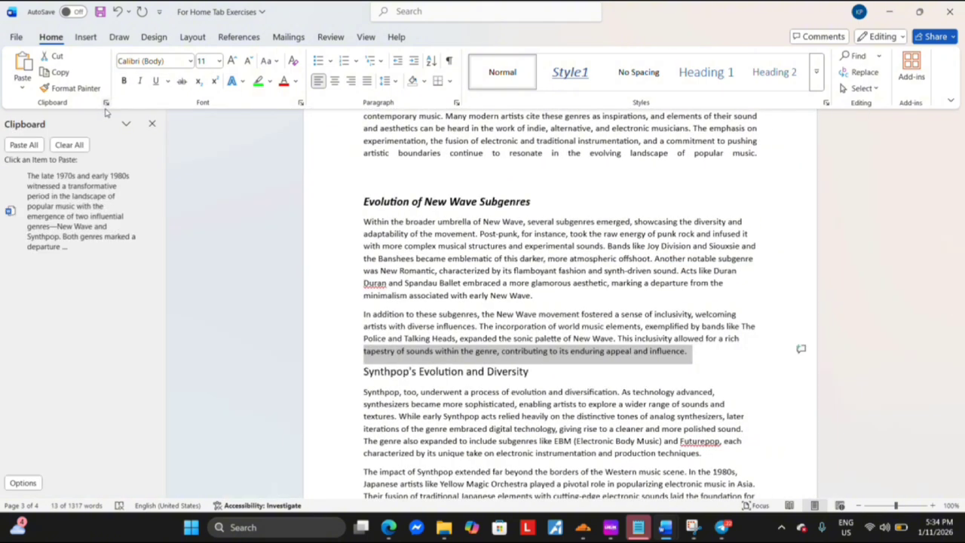
pyautogui.click(35, 147)
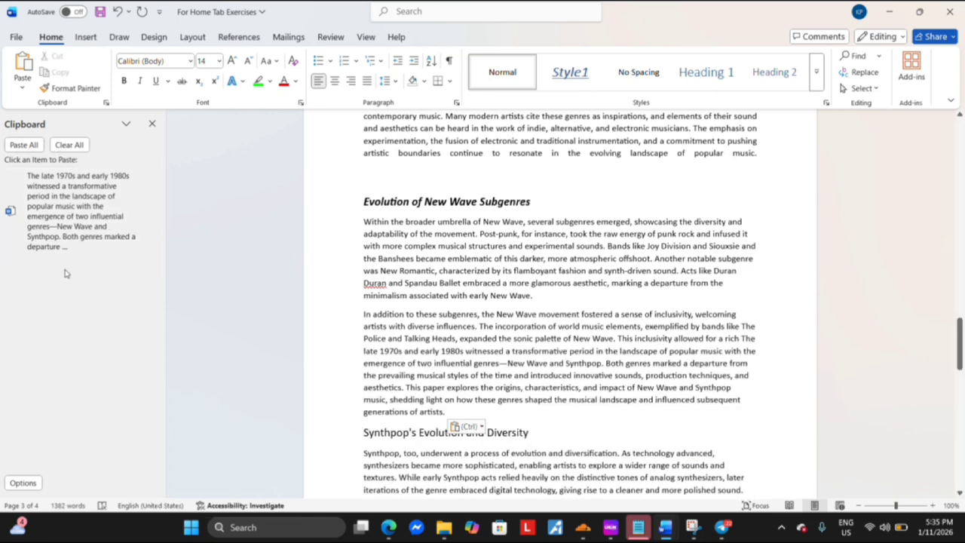
# Copy the paragraph beginning "Within the broader umbrella" and paste all Clipboard items above the heading "Evolution of New Wave Subgenres"
pyautogui.moveTo(365, 221); pyautogui.dragTo(534, 296)
pyautogui.click(73, 73)
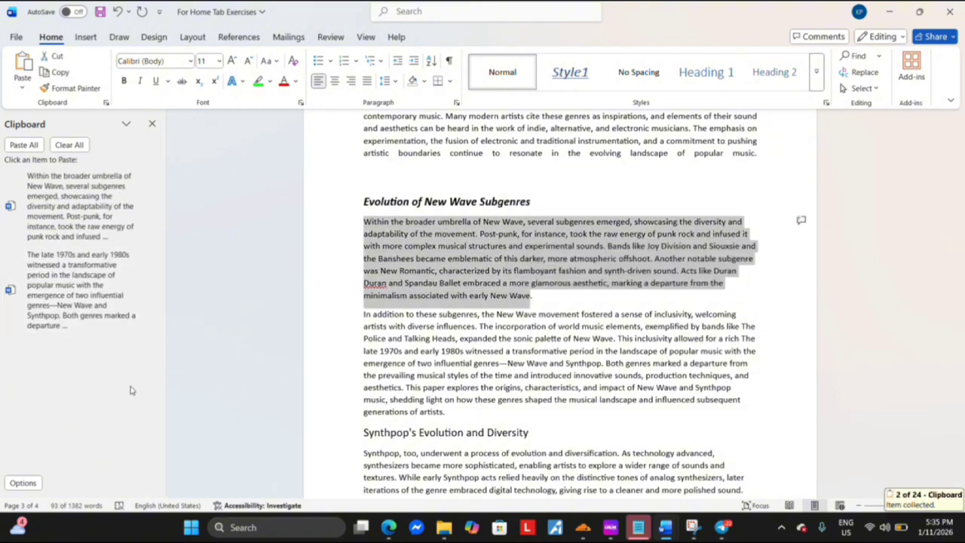
pyautogui.click(382, 186)
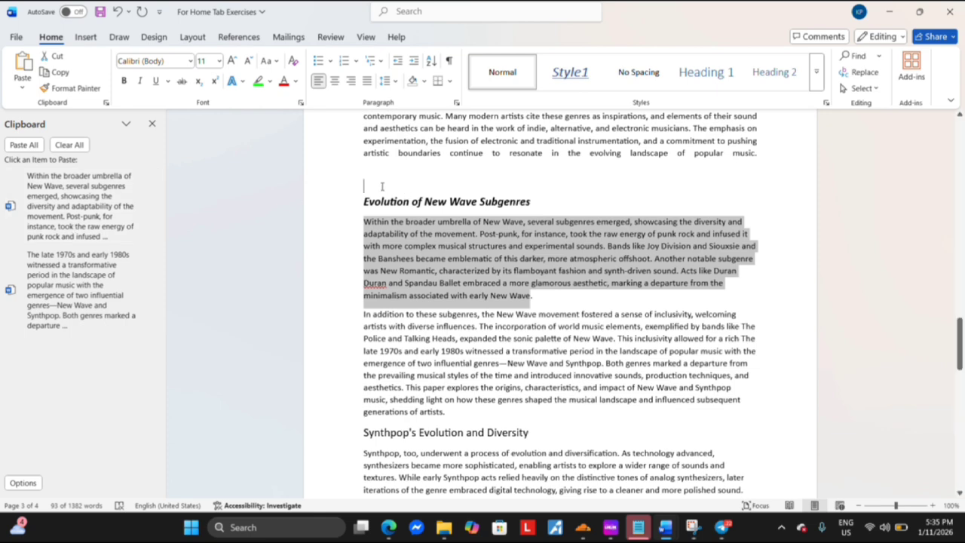
pyautogui.click(23, 145)
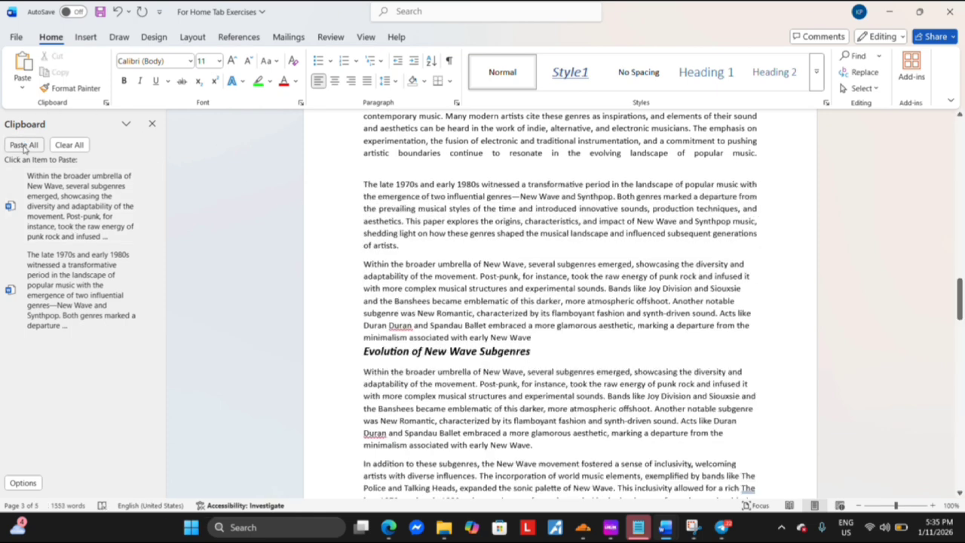
# Empty and close the Clipboard pane, and undo the pasting of the paragraphs above "Evolution of New Wave Subgenres"
pyautogui.click(59, 145)
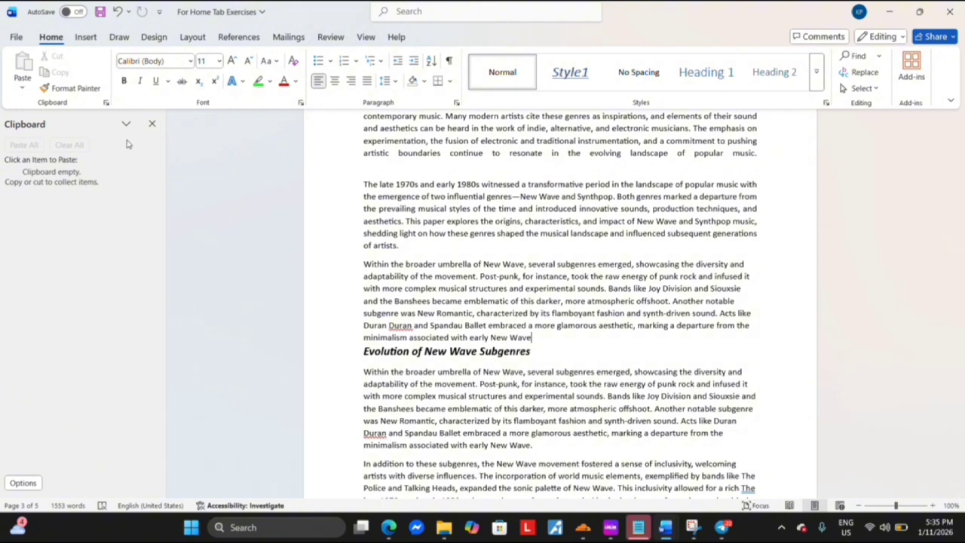
pyautogui.click(150, 124)
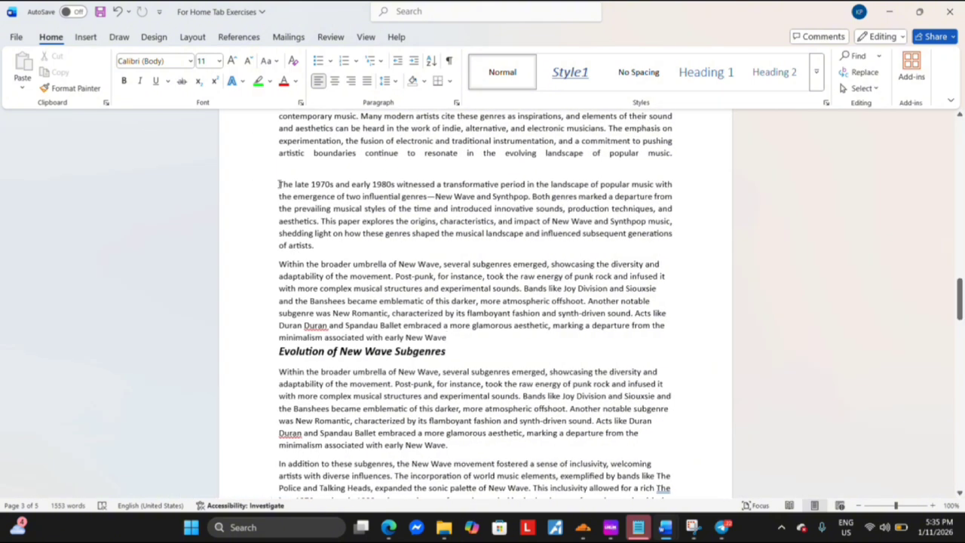
pyautogui.hotkey('ctrl', 'z')
pyautogui.hotkey('ctrl', 'z')
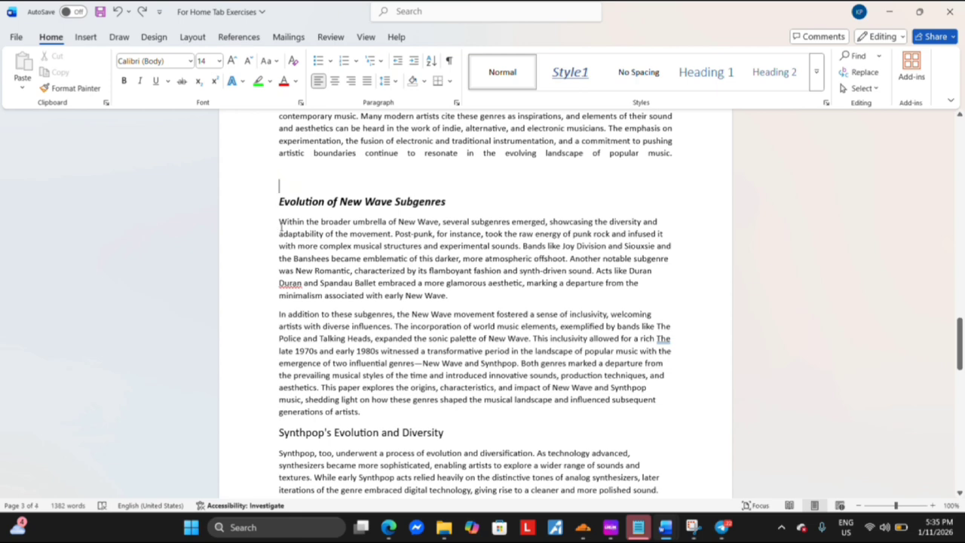
# Cut the paragraph beginning "In addition to these subgenres" out of the document
pyautogui.moveTo(278, 315); pyautogui.dragTo(362, 413)
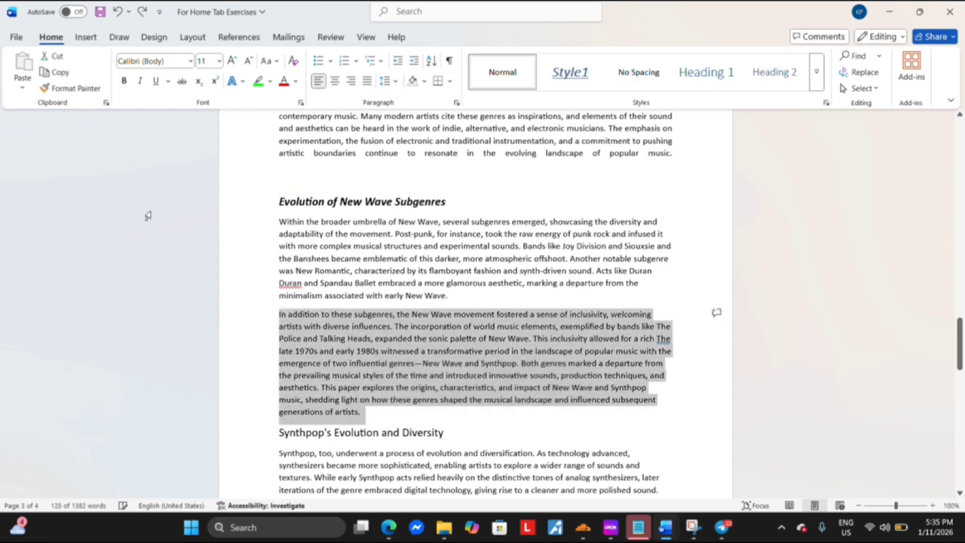
pyautogui.click(64, 62)
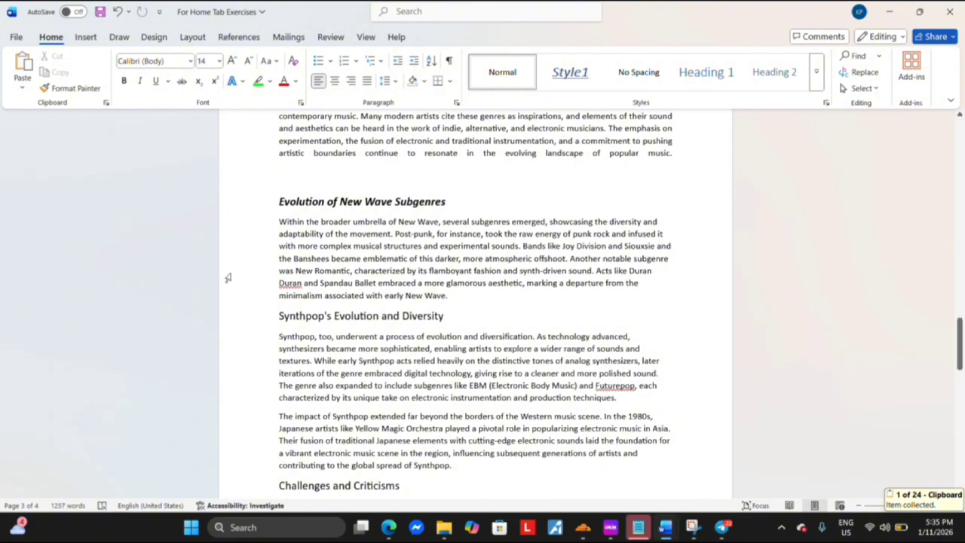
pyautogui.scroll(1, 228, 279)
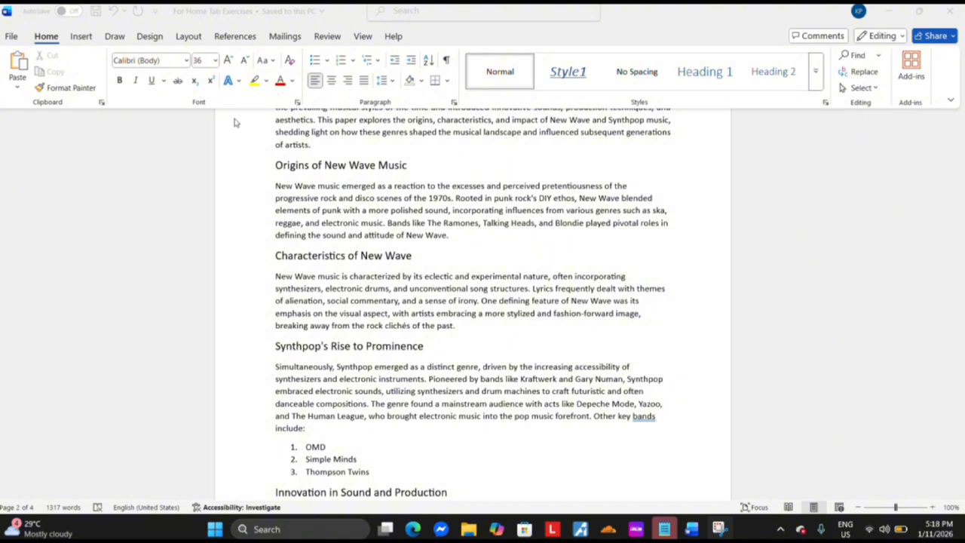
# Set the text from the heading "Origins of New Wave Music" through the "Characteristics of New Wave" heading to Times New Roman, size 12
pyautogui.moveTo(276, 170)
pyautogui.mouseDown()
pyautogui.moveTo(337, 166)
pyautogui.moveTo(279, 167)
pyautogui.mouseUp()
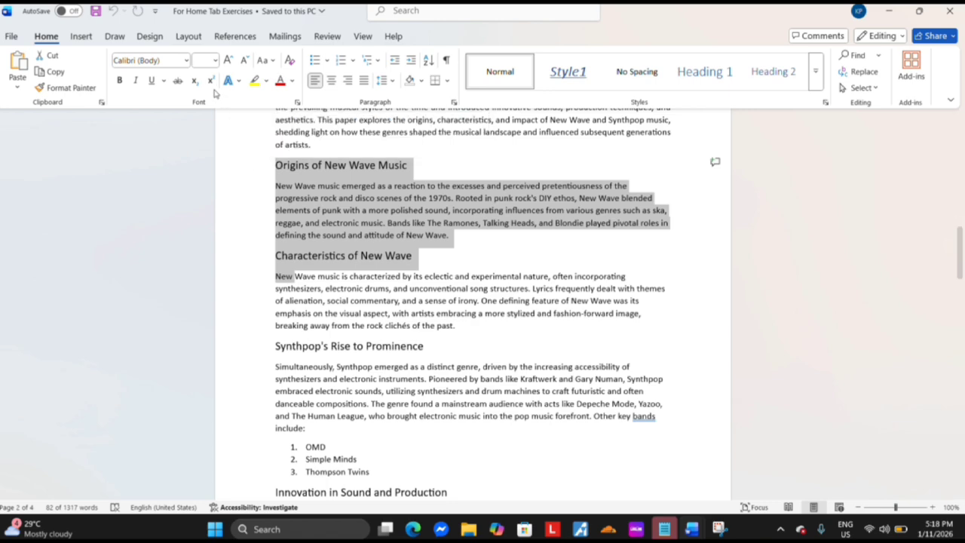
pyautogui.click(185, 60)
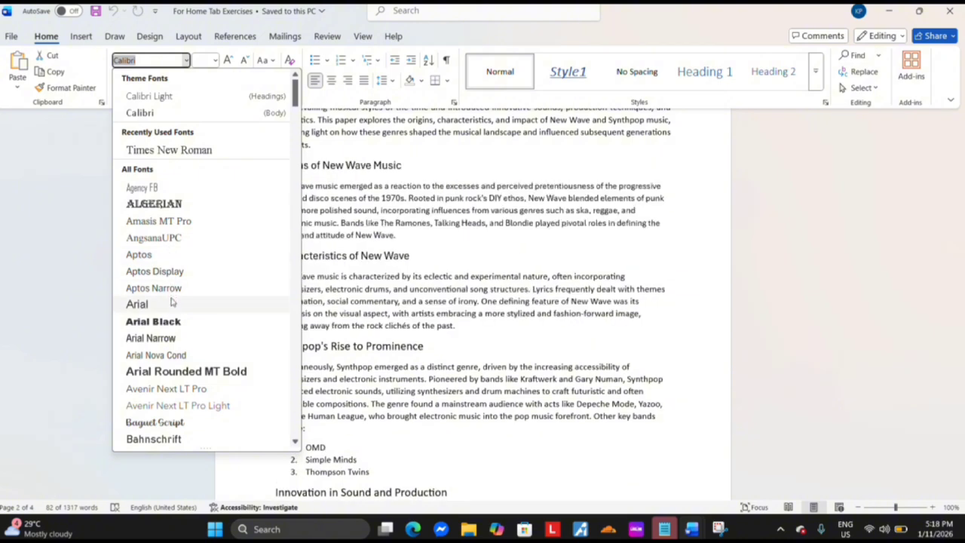
pyautogui.click(168, 150)
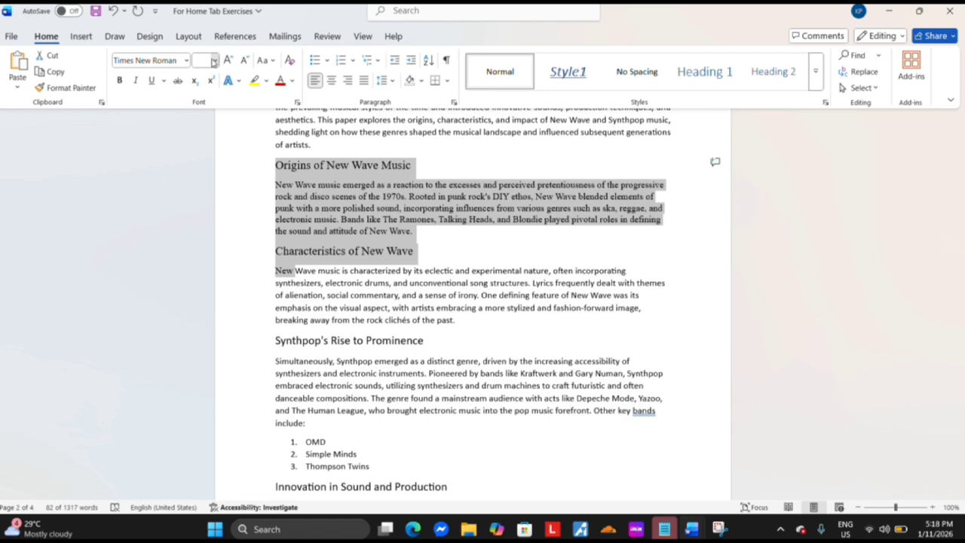
pyautogui.click(215, 61)
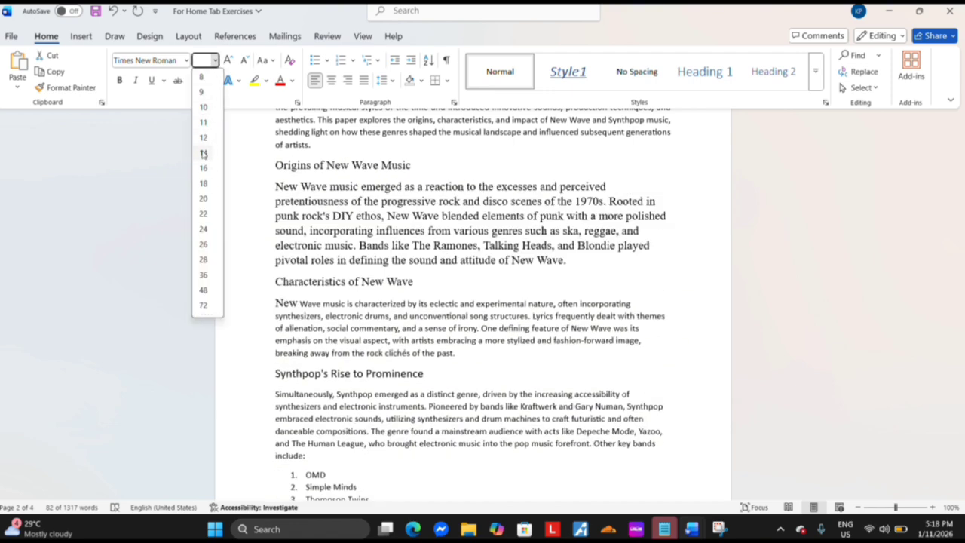
pyautogui.click(203, 138)
pyautogui.click(252, 160)
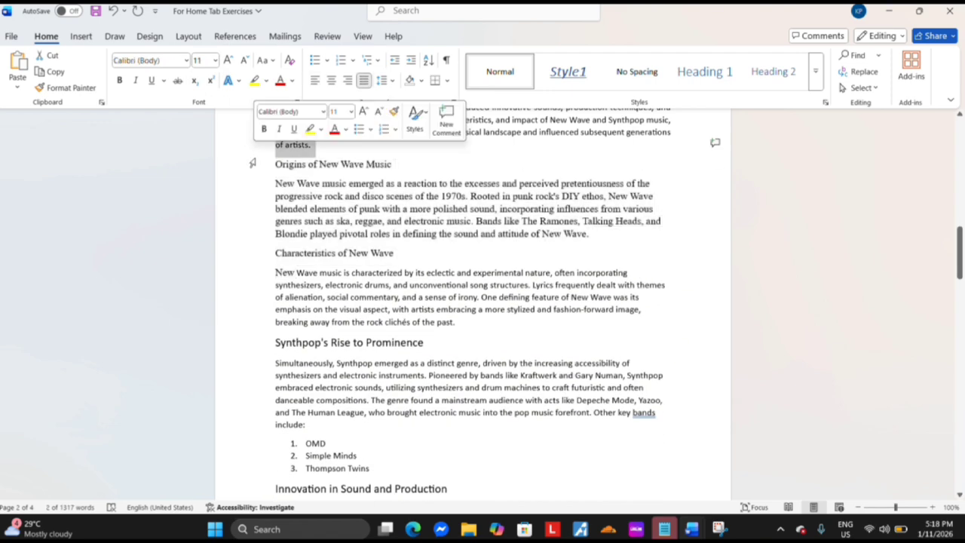
# Make the heading "Origins of New Wave Music" bold, italic and underlined
pyautogui.click(285, 166)
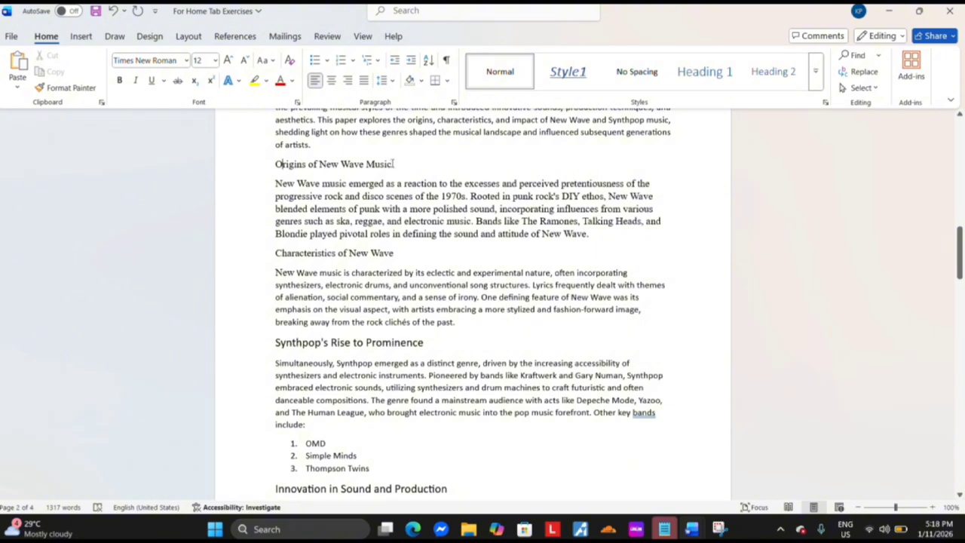
pyautogui.moveTo(393, 164); pyautogui.dragTo(275, 165)
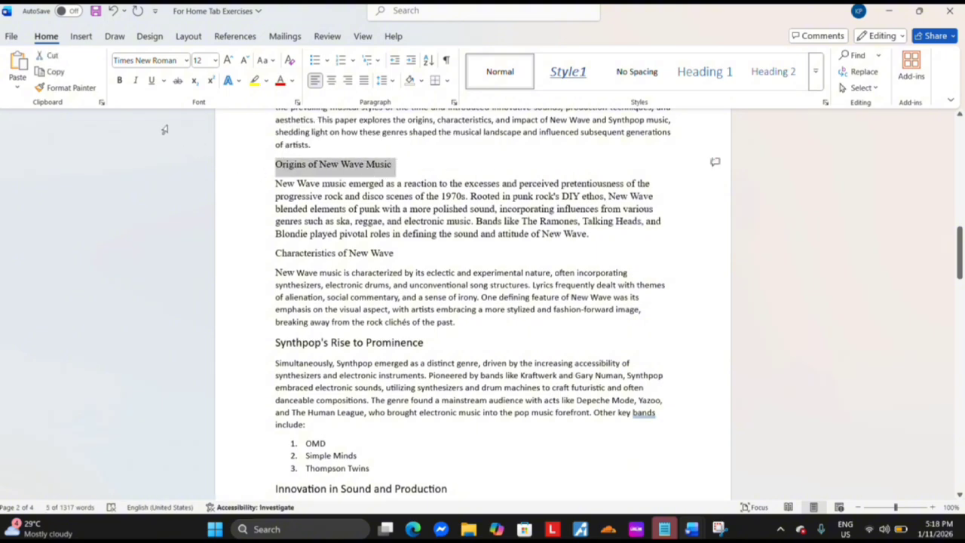
pyautogui.click(119, 81)
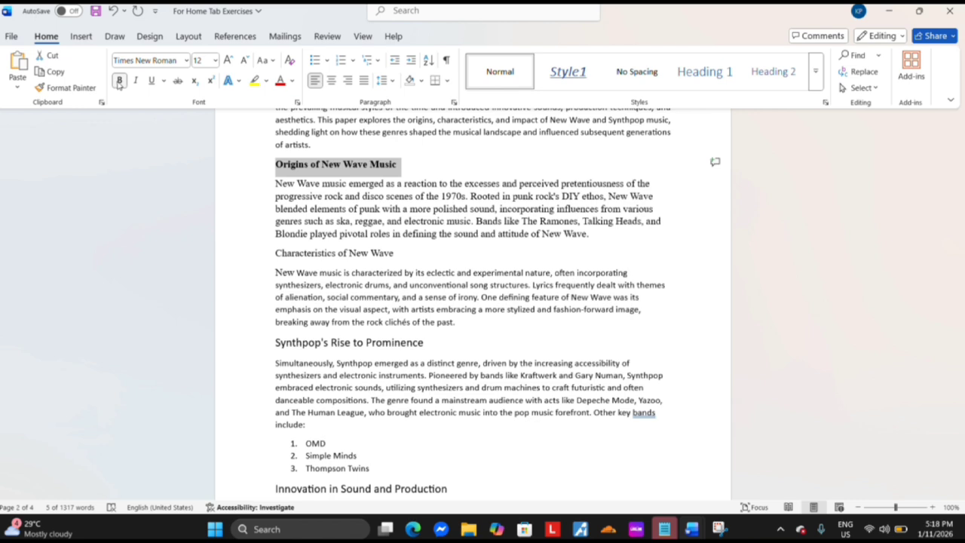
pyautogui.click(135, 80)
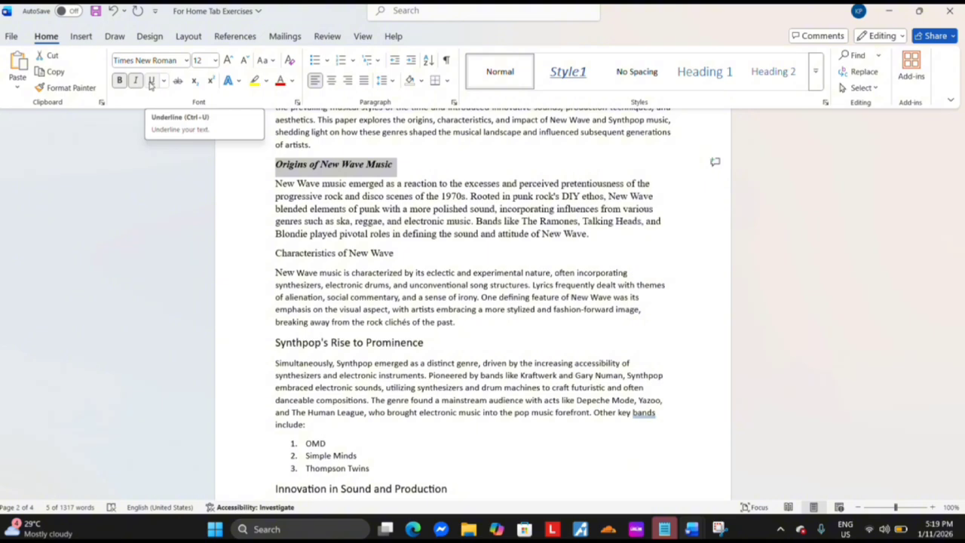
pyautogui.click(150, 81)
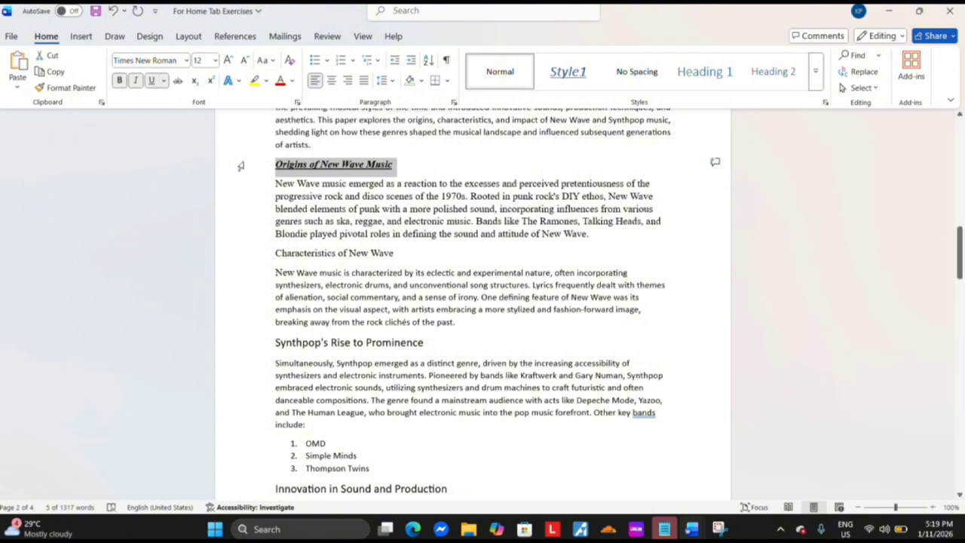
pyautogui.click(411, 163)
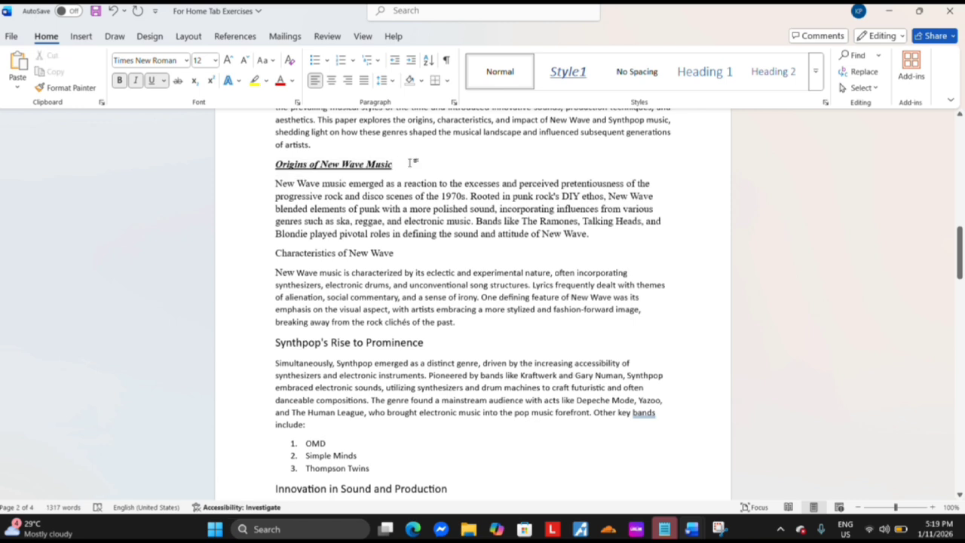
# Apply strikethrough to the heading "Characteristics of New Wave"
pyautogui.scroll(-1, 411, 162)
pyautogui.scroll(1, 411, 162)
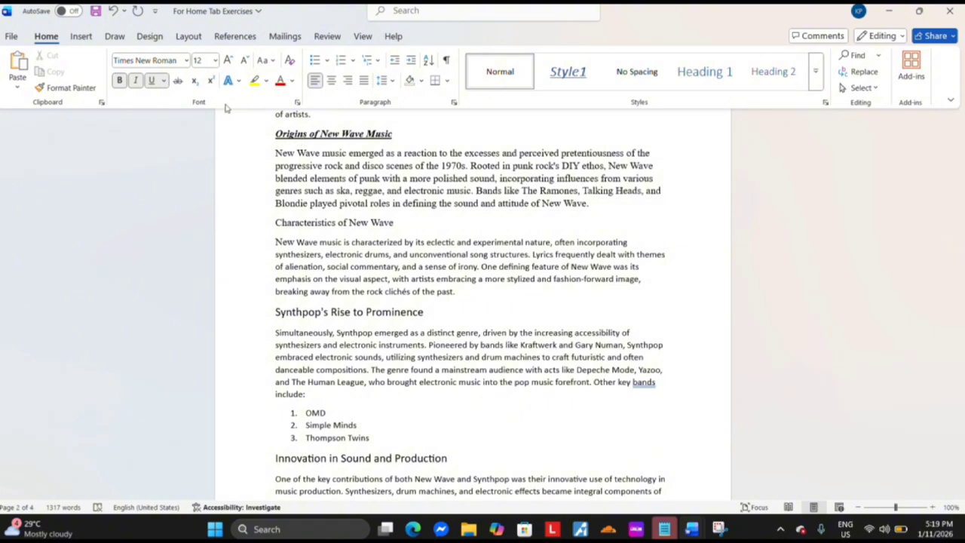
pyautogui.click(275, 222)
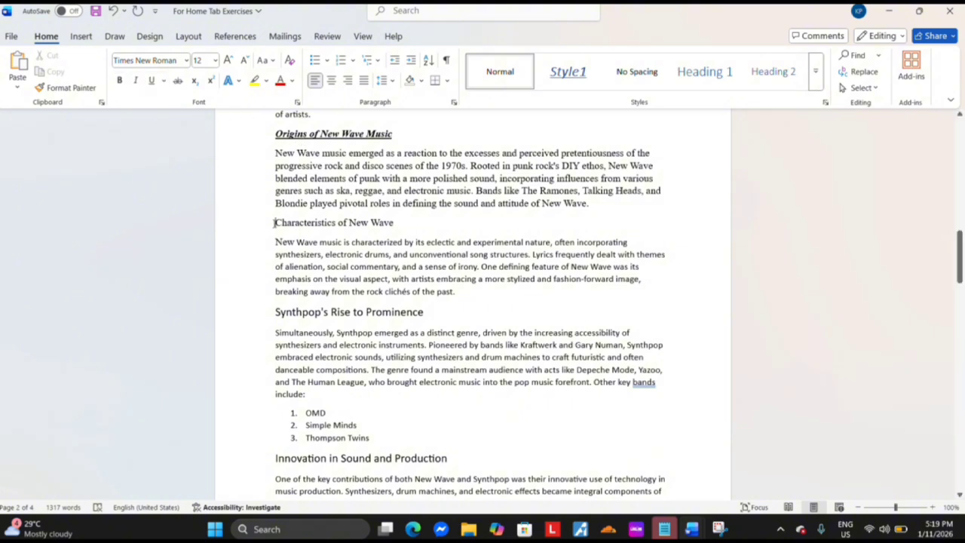
pyautogui.moveTo(274, 223); pyautogui.dragTo(398, 224)
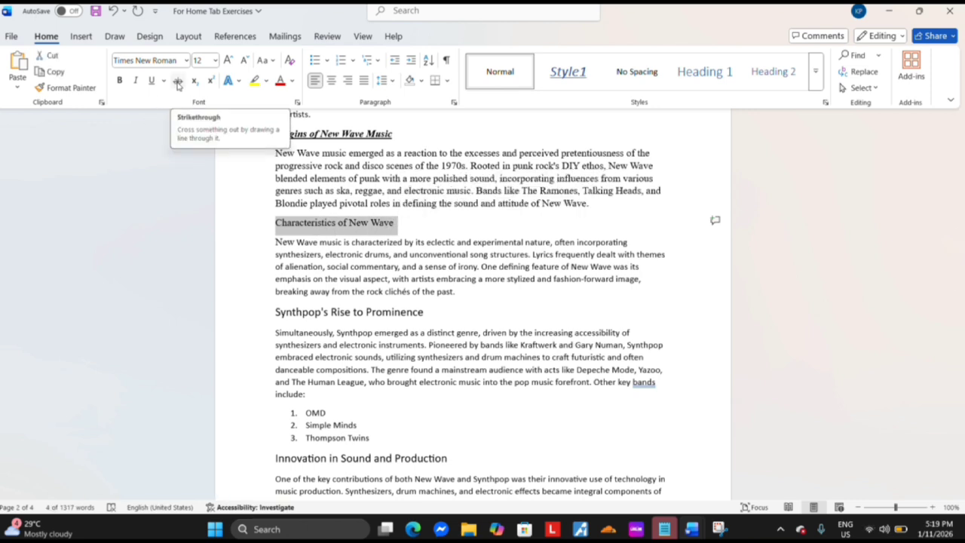
pyautogui.click(178, 81)
pyautogui.click(276, 230)
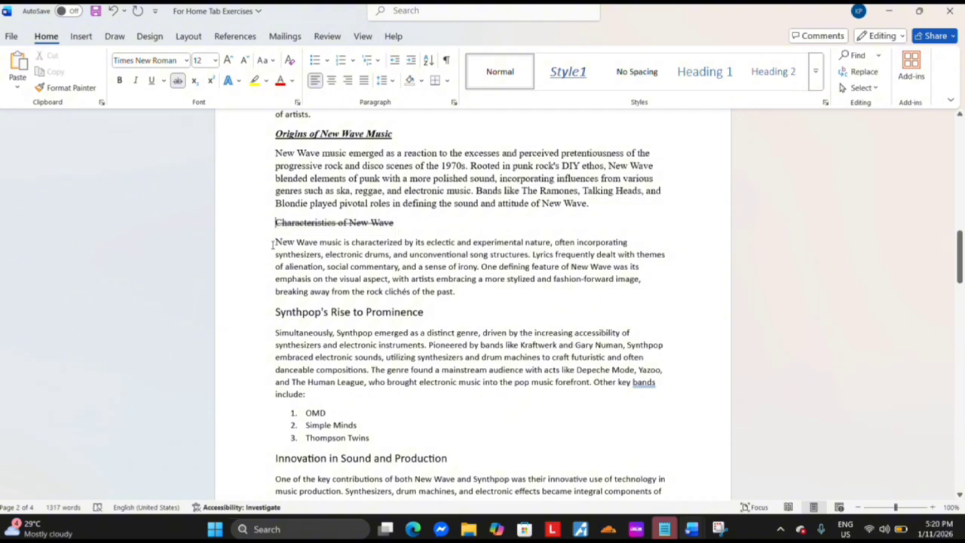
# Try subscript and superscript on the paragraph beginning "New Wave music is characterized", and turn both effects off again
pyautogui.moveTo(275, 242); pyautogui.dragTo(461, 286)
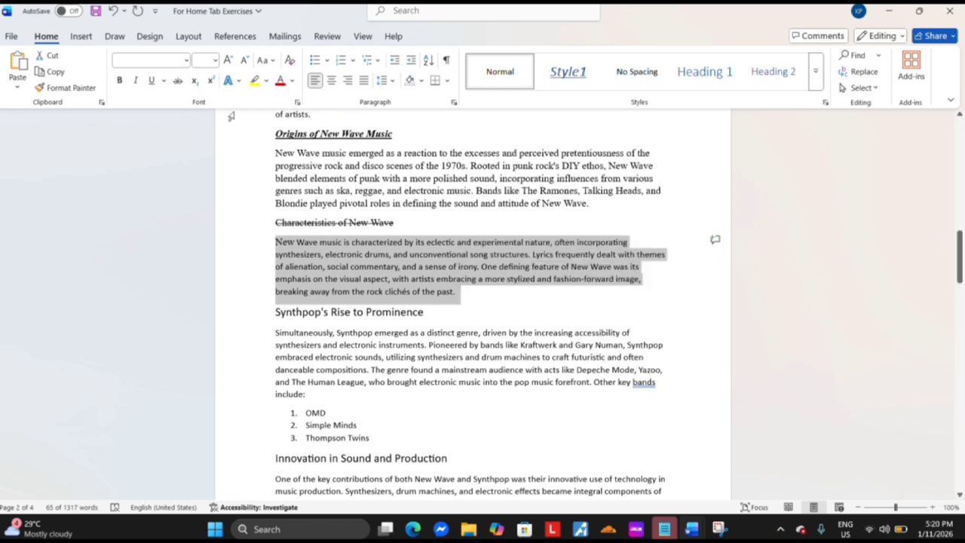
pyautogui.click(197, 88)
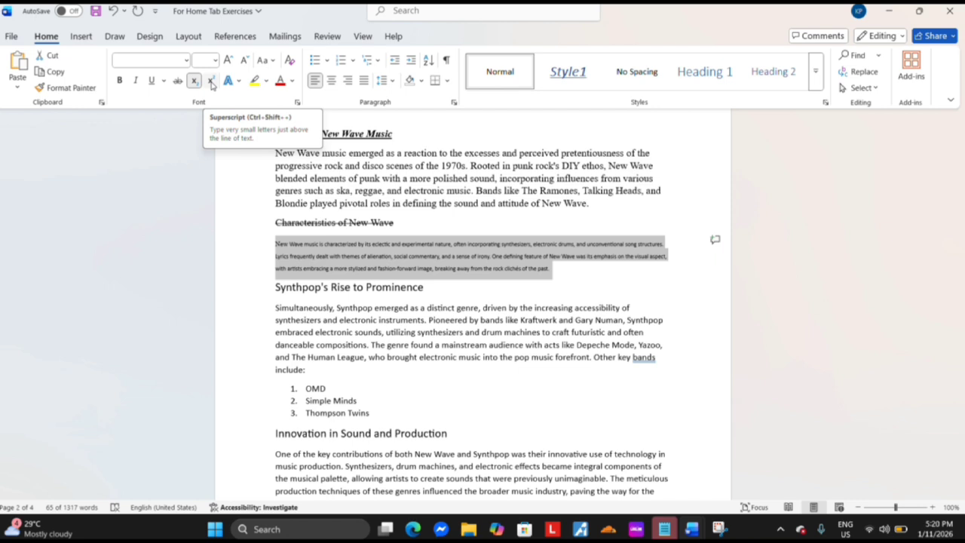
pyautogui.click(211, 81)
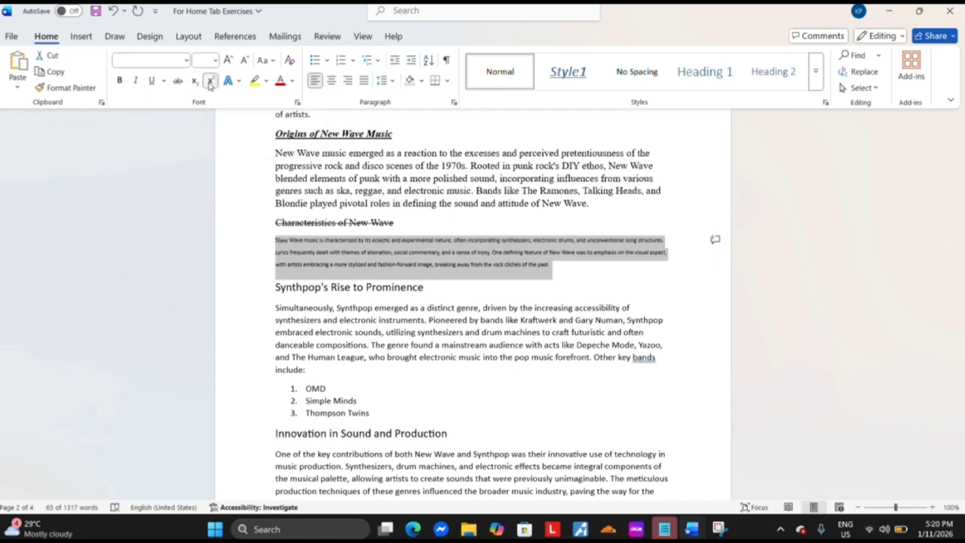
pyautogui.click(211, 80)
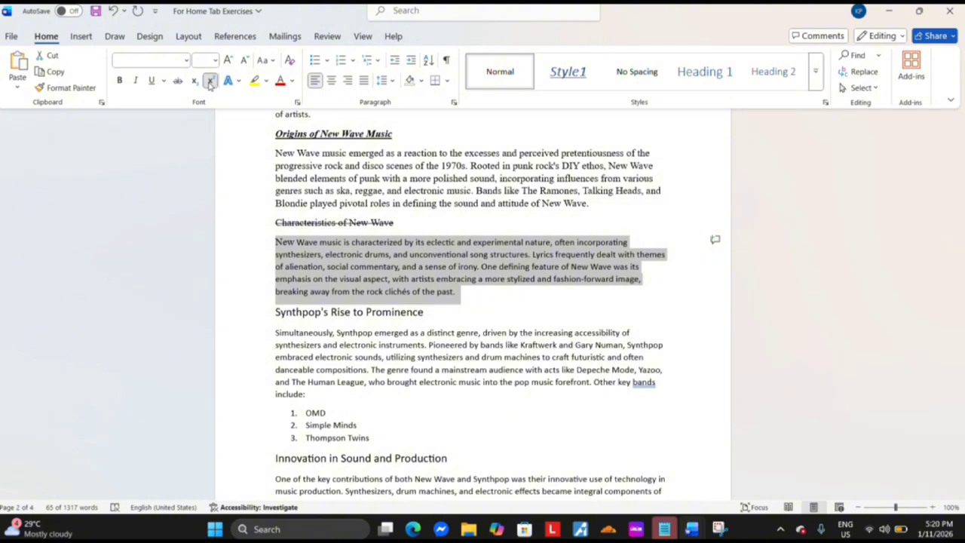
pyautogui.click(211, 81)
pyautogui.click(211, 81)
pyautogui.click(194, 81)
pyautogui.click(194, 81)
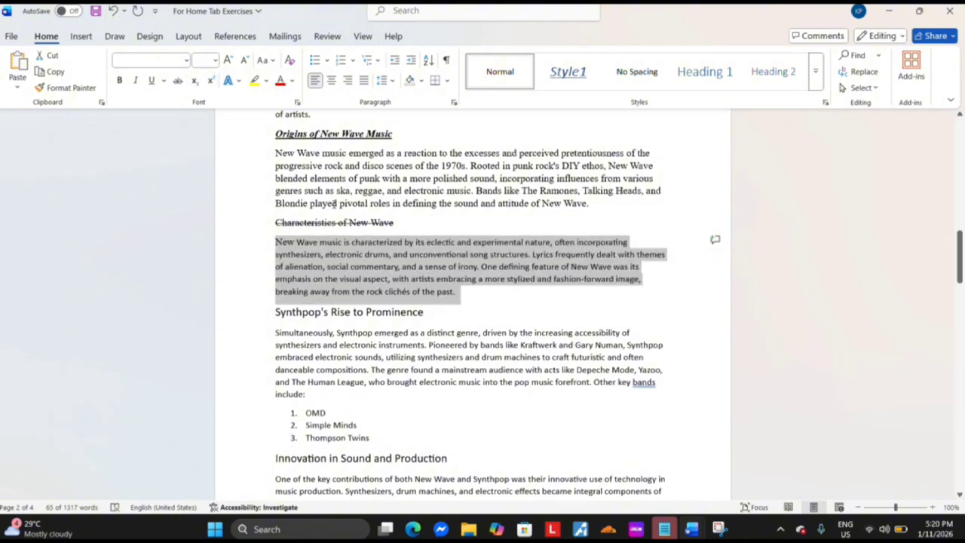
# Apply the gold outlined text effect to the paragraph beginning "New Wave music is characterized", and replace it with a plain dark one
pyautogui.click(274, 249)
pyautogui.moveTo(276, 249); pyautogui.dragTo(458, 298)
pyautogui.click(230, 80)
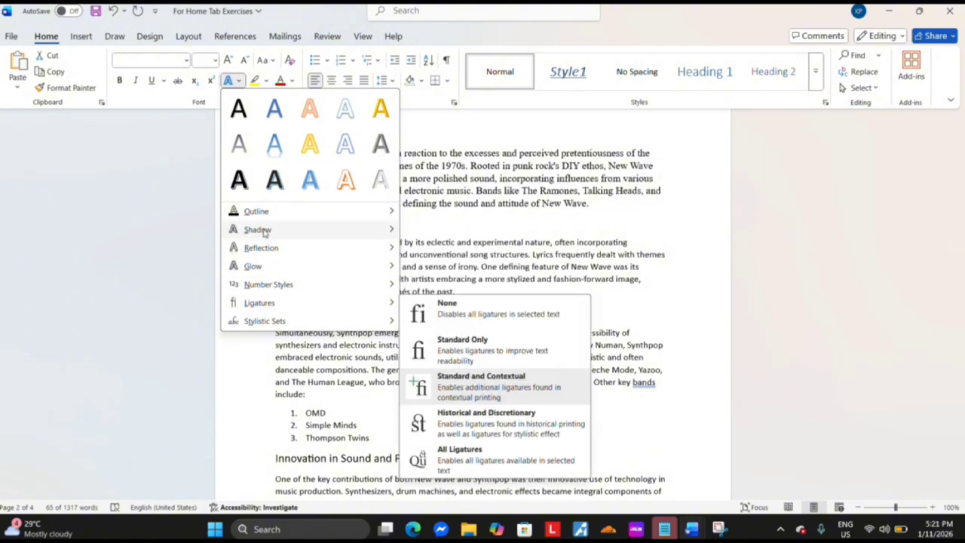
pyautogui.click(308, 147)
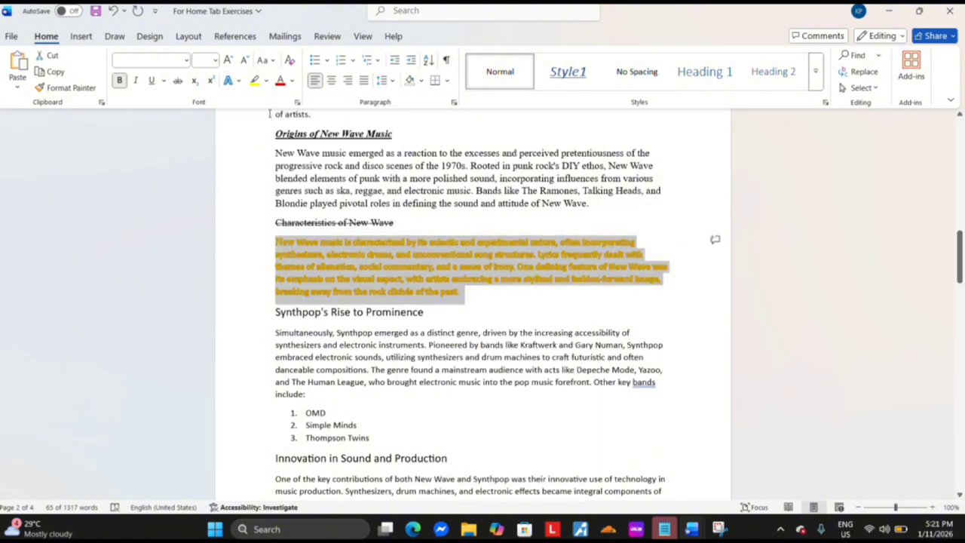
pyautogui.click(238, 83)
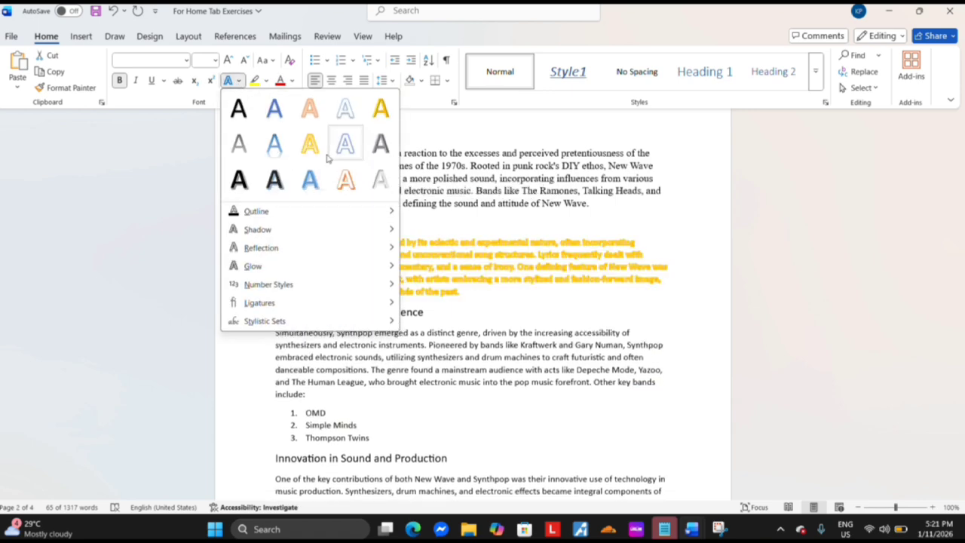
pyautogui.click(238, 143)
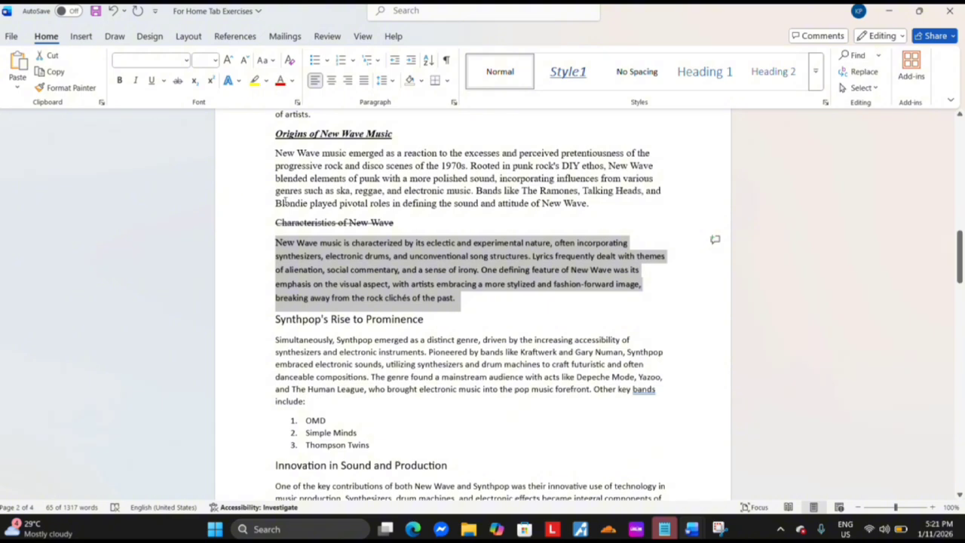
# Highlight the paragraph beginning "New Wave music is characterized" in yellow, and try red as its font color
pyautogui.click(258, 83)
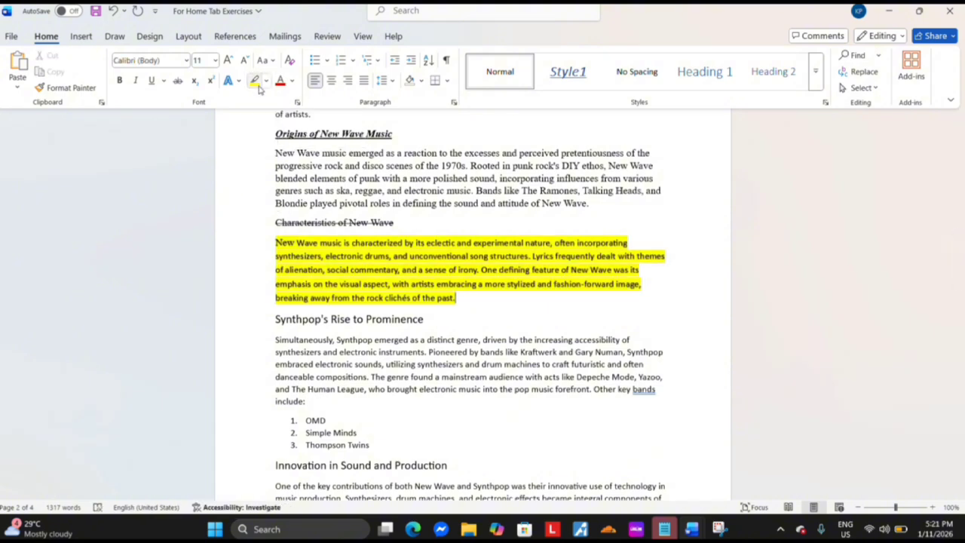
pyautogui.click(292, 80)
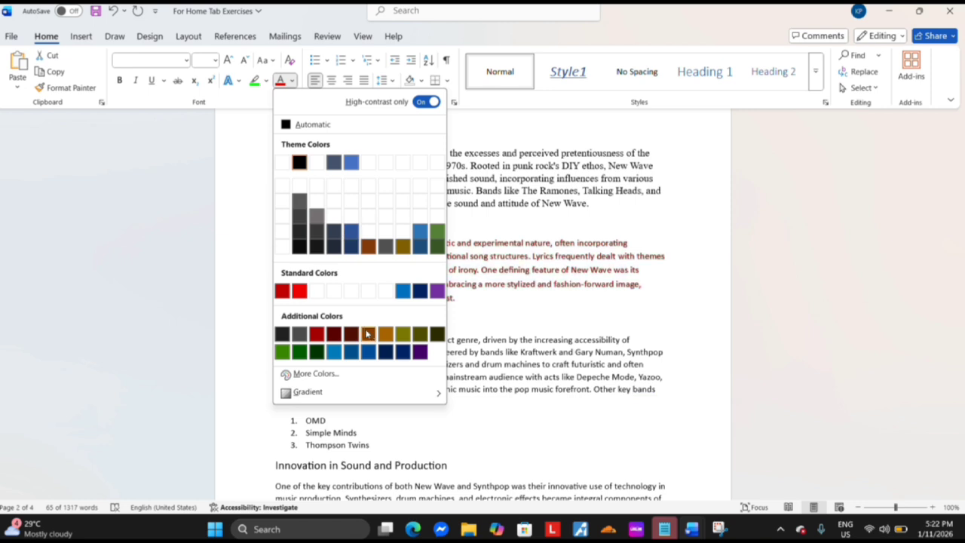
pyautogui.click(295, 293)
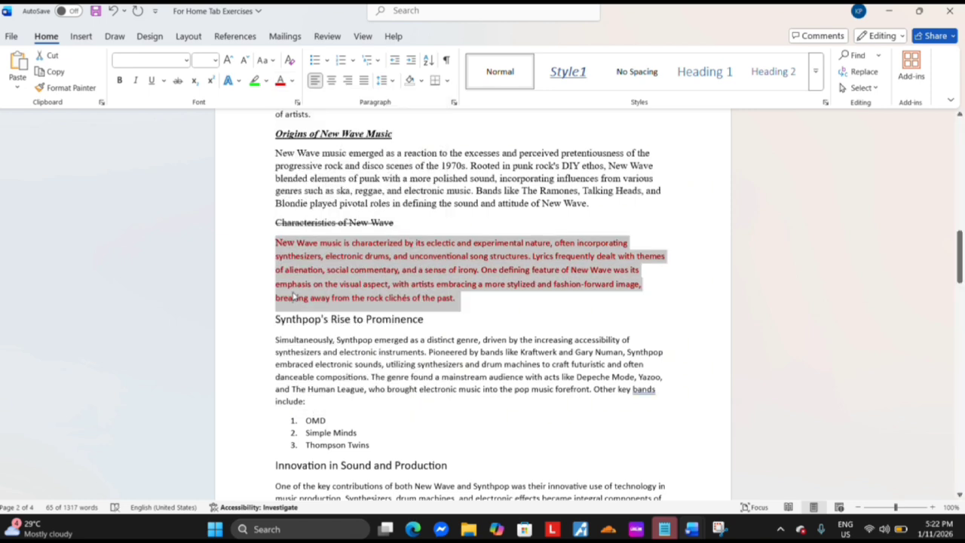
pyautogui.click(294, 297)
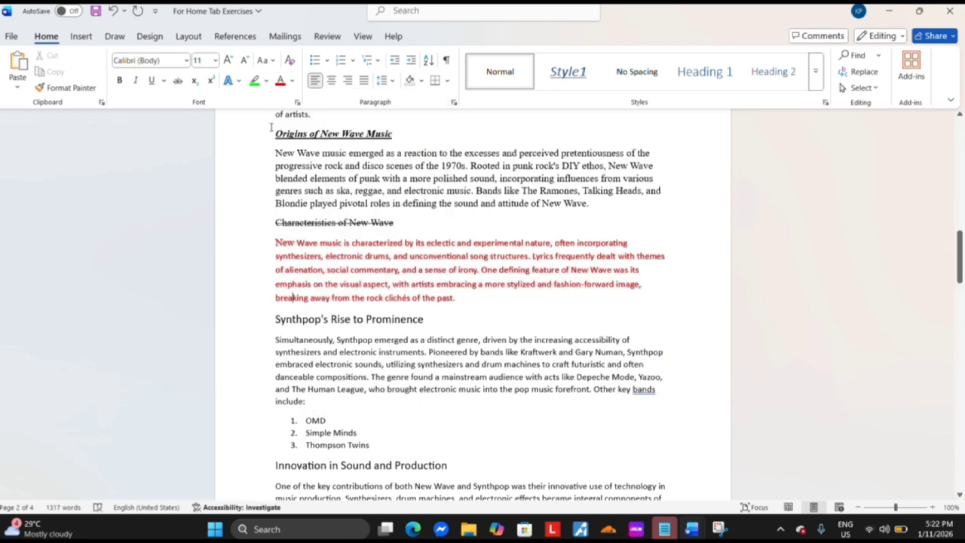
# Clear all formatting from the heading "Origins of New Wave Music" through the paragraph beginning "New Wave music is characterized"
pyautogui.moveTo(273, 135); pyautogui.dragTo(459, 300)
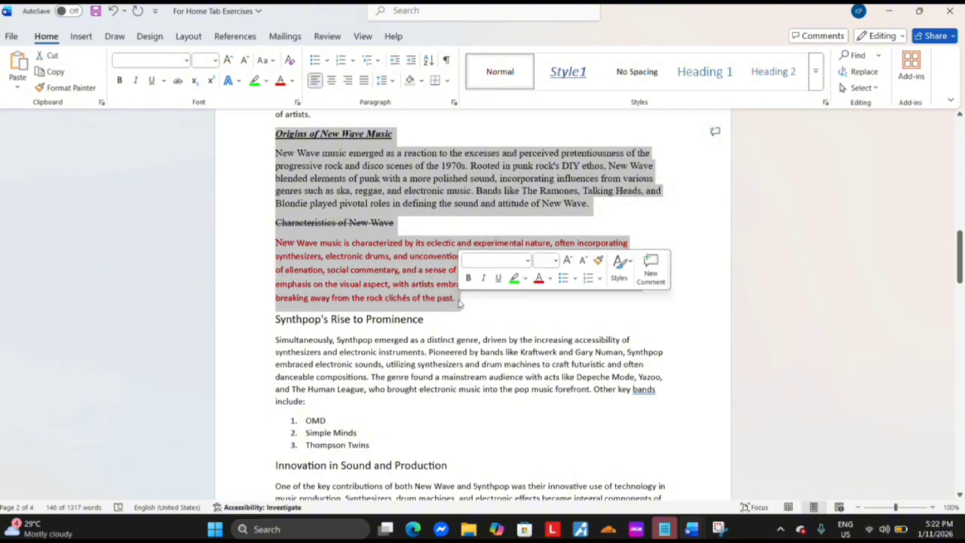
pyautogui.click(290, 61)
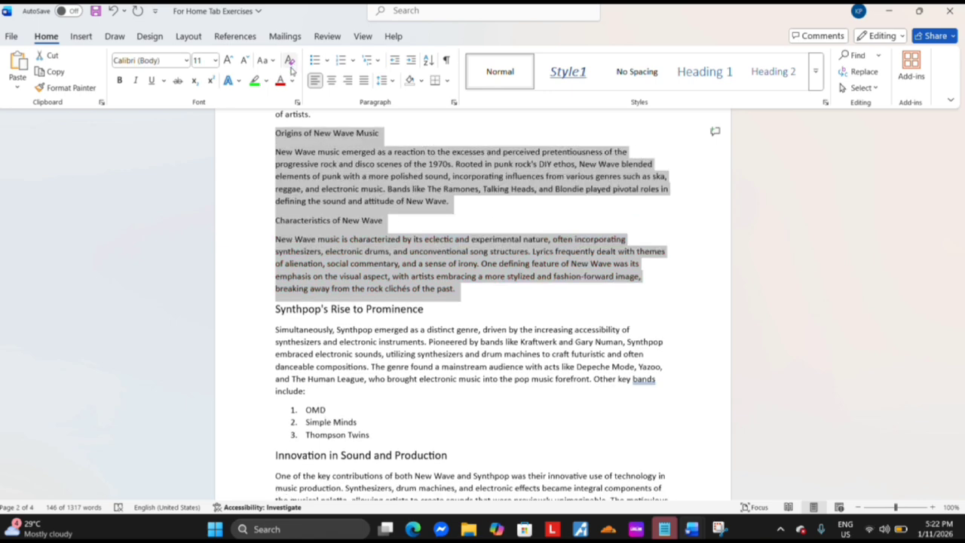
pyautogui.click(263, 185)
pyautogui.click(274, 199)
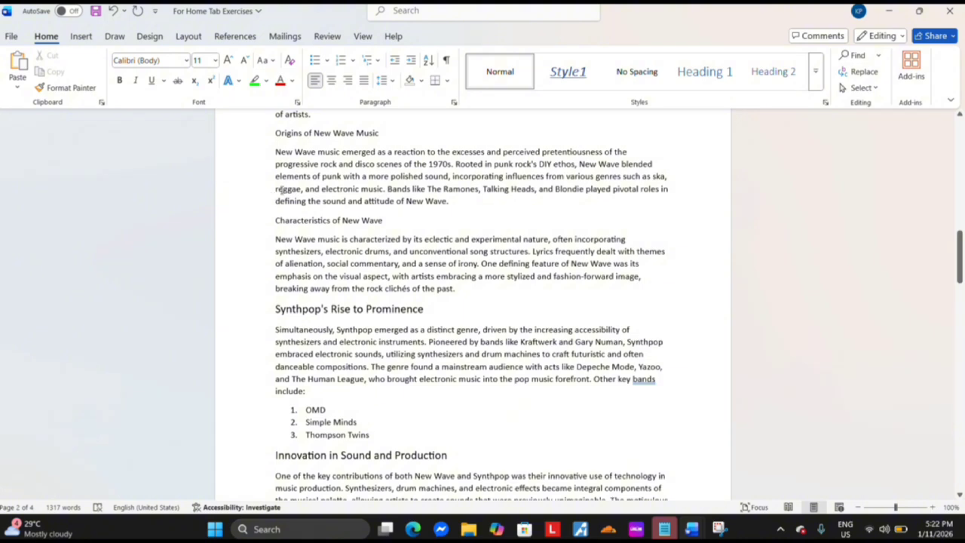
# Set the character spacing to Expanded by 1 pt in the advanced font settings
pyautogui.click(297, 102)
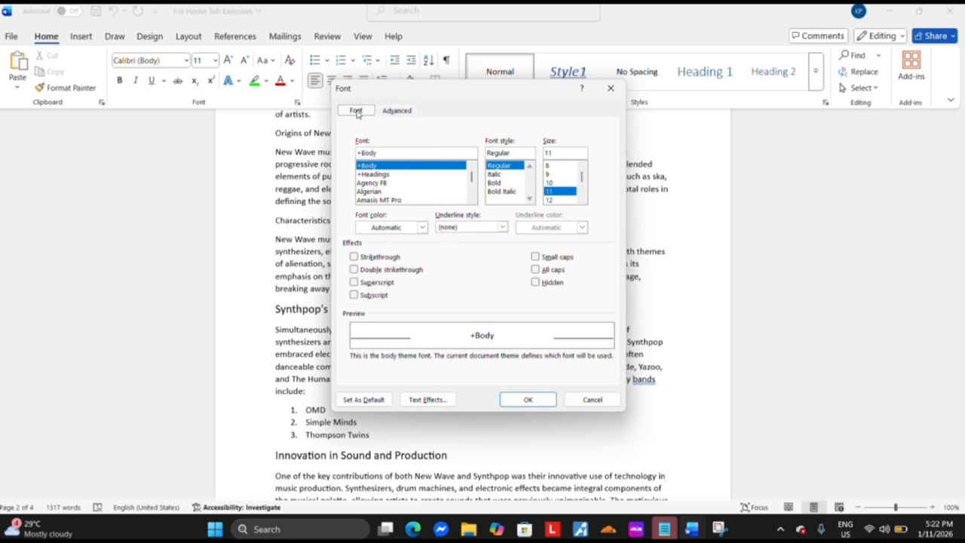
pyautogui.click(396, 114)
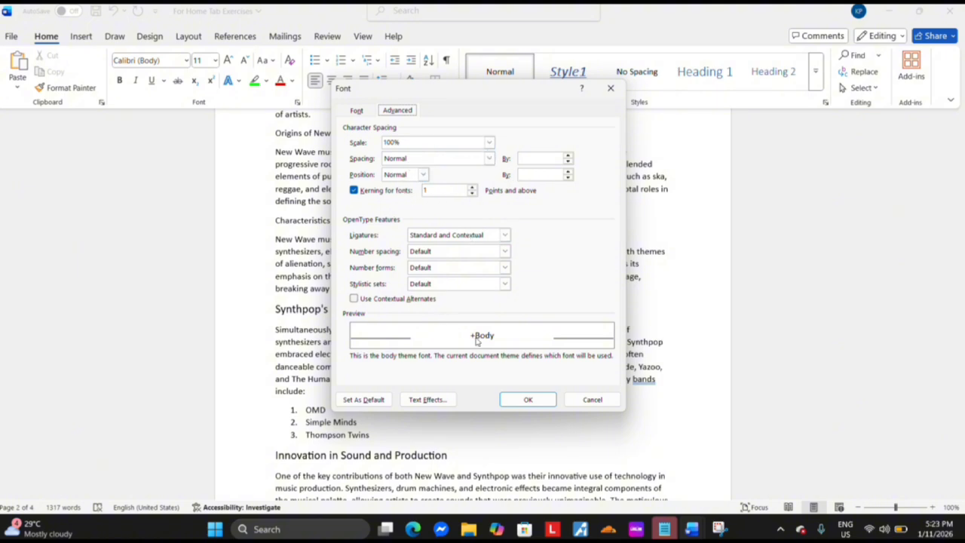
pyautogui.click(489, 159)
pyautogui.click(416, 179)
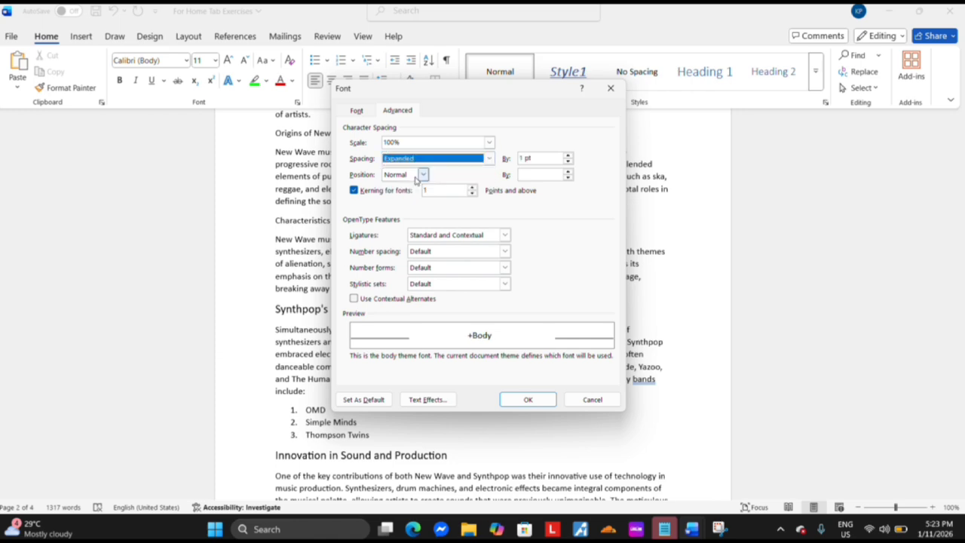
pyautogui.press('Return')
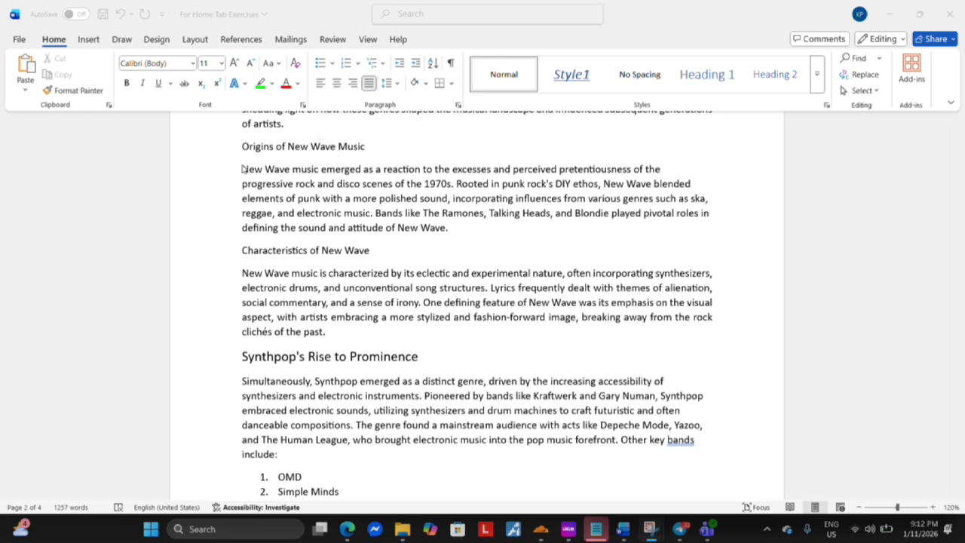
# Switch the paragraph beginning "New Wave music emerged" through justified, right, centered and left alignment, and remove the space after it
pyautogui.moveTo(259, 168); pyautogui.dragTo(450, 229)
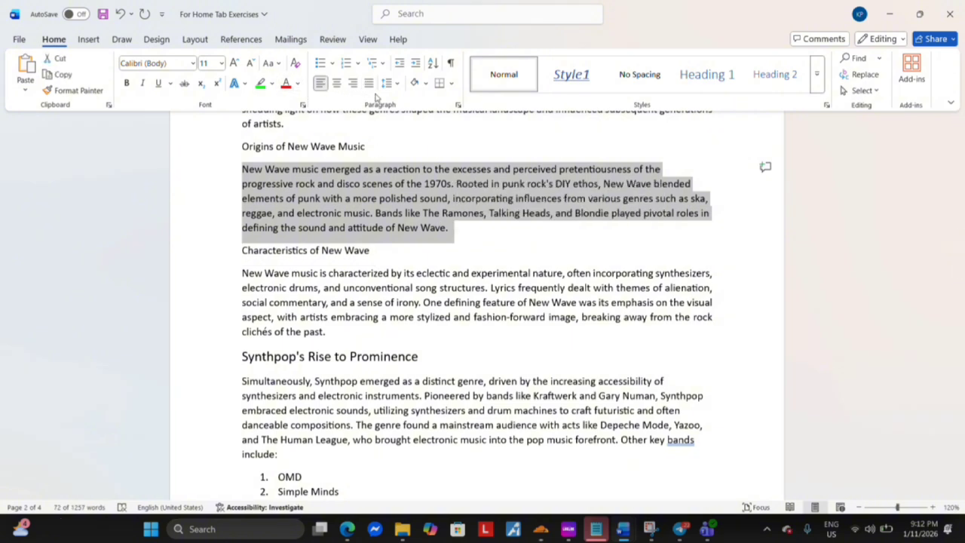
pyautogui.hotkey('ctrl', 'j')
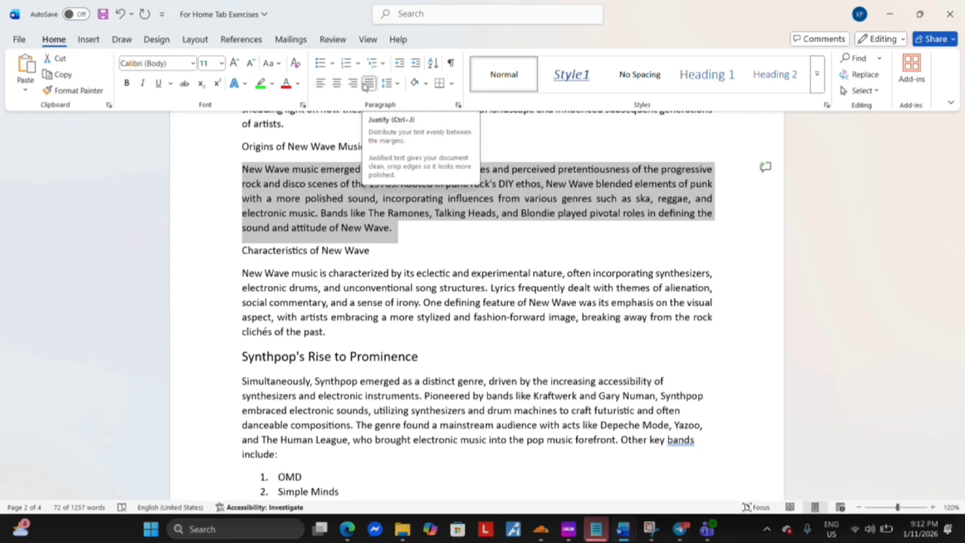
pyautogui.click(353, 84)
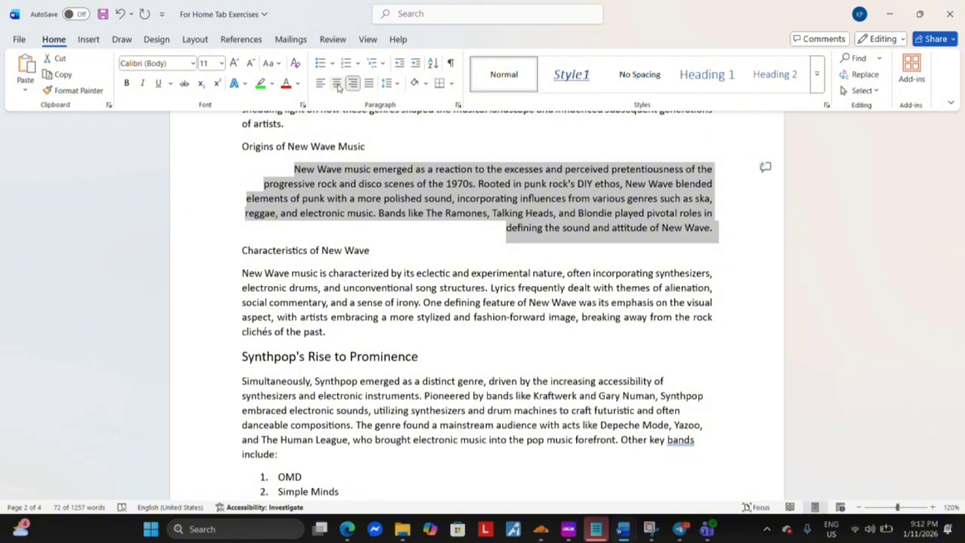
pyautogui.click(337, 83)
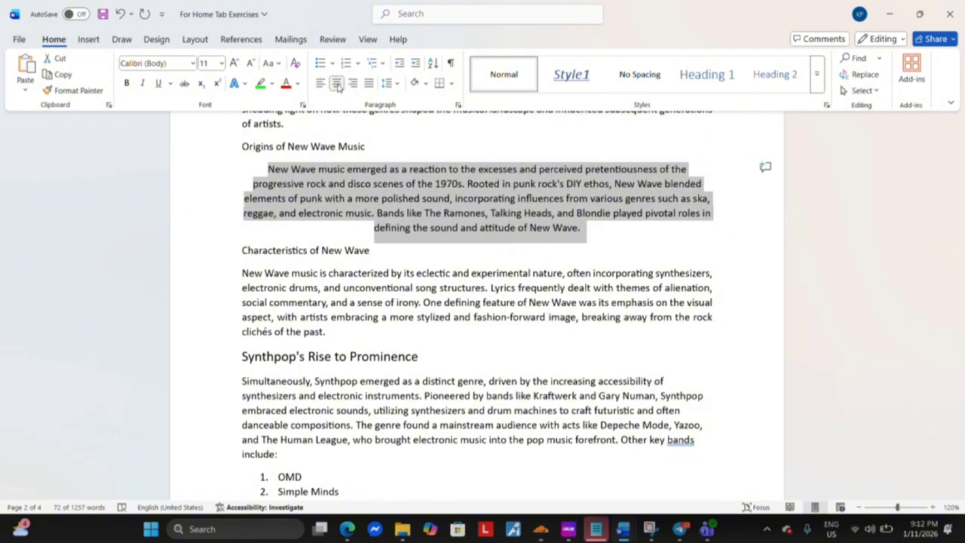
pyautogui.click(320, 85)
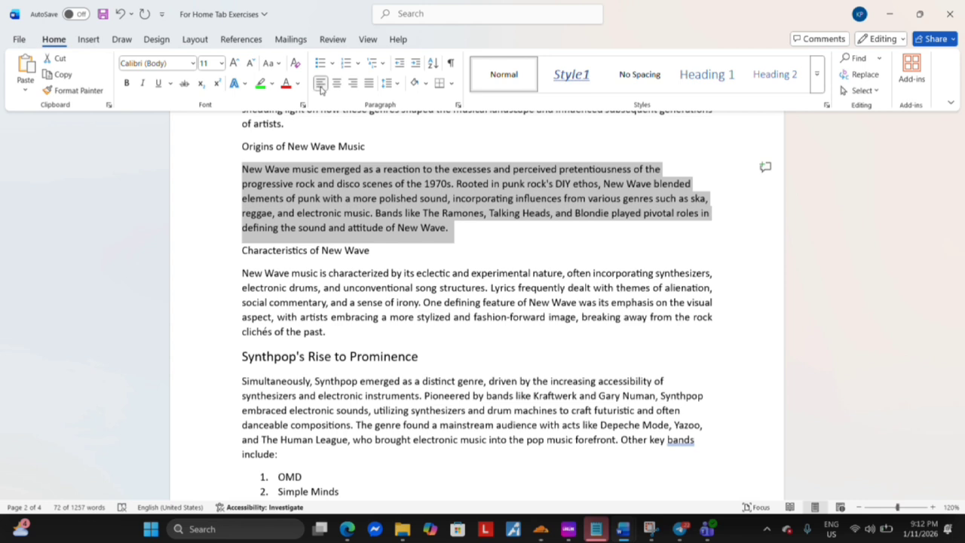
pyautogui.click(397, 84)
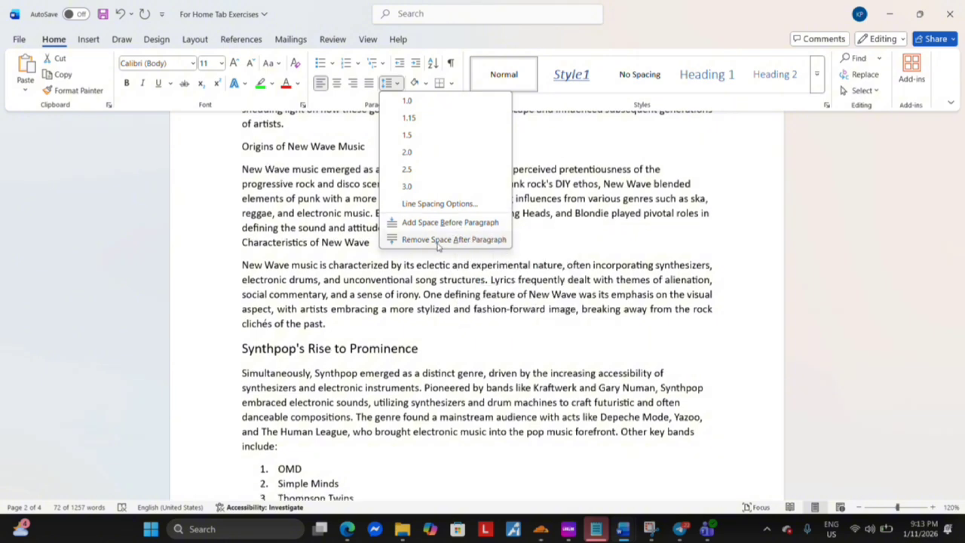
pyautogui.click(438, 240)
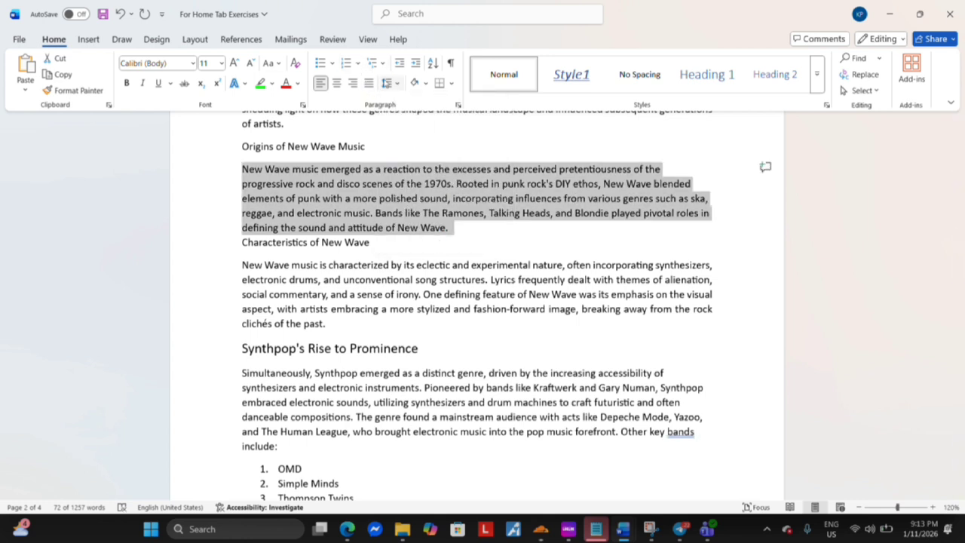
# Give the paragraph beginning "New Wave music emerged" a check mark bullet, and replace it with "1. 2. 3." numbering
pyautogui.click(320, 64)
pyautogui.click(332, 63)
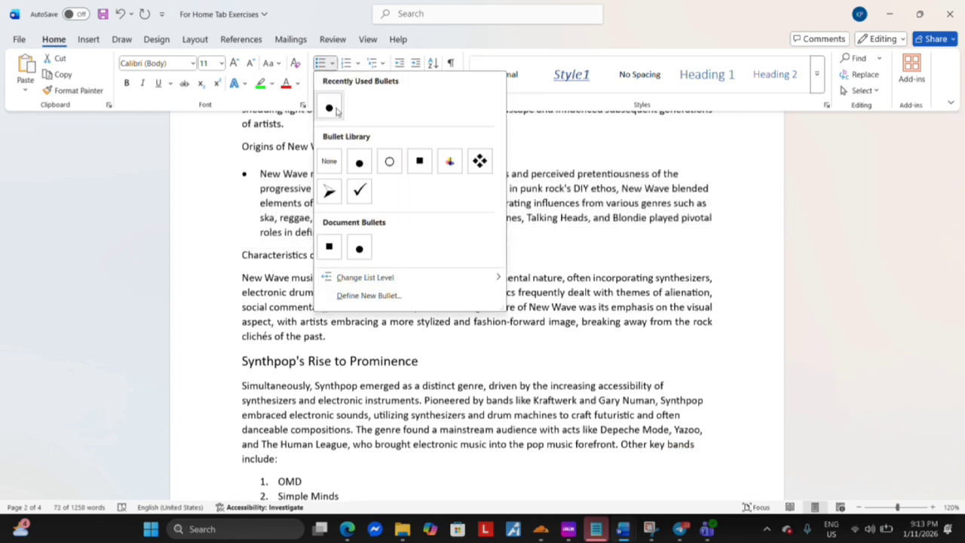
pyautogui.click(359, 193)
pyautogui.click(347, 63)
pyautogui.click(359, 64)
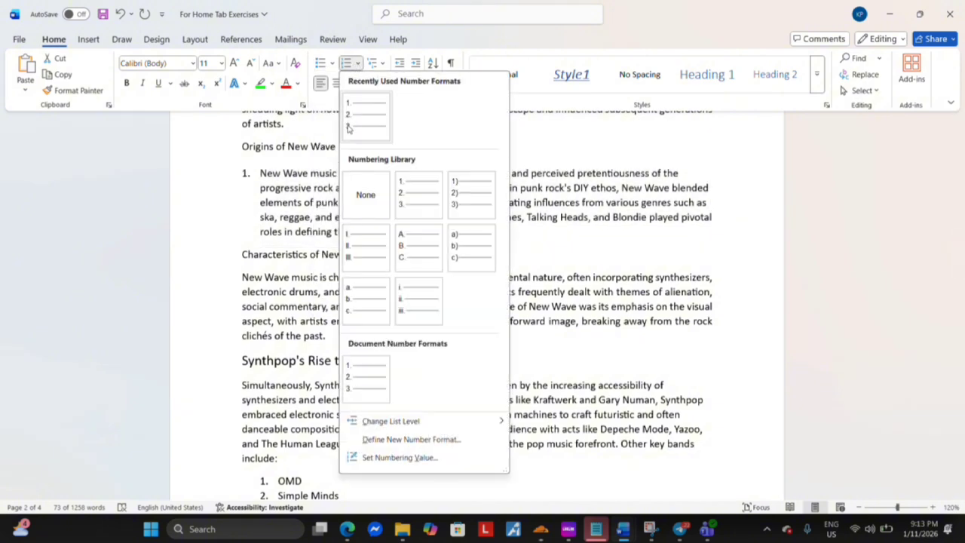
pyautogui.click(414, 198)
# Extend the "1. 2. 3." numbering to the heading "Characteristics of New Wave" and the paragraph below it
pyautogui.moveTo(241, 161); pyautogui.dragTo(347, 338)
pyautogui.click(359, 63)
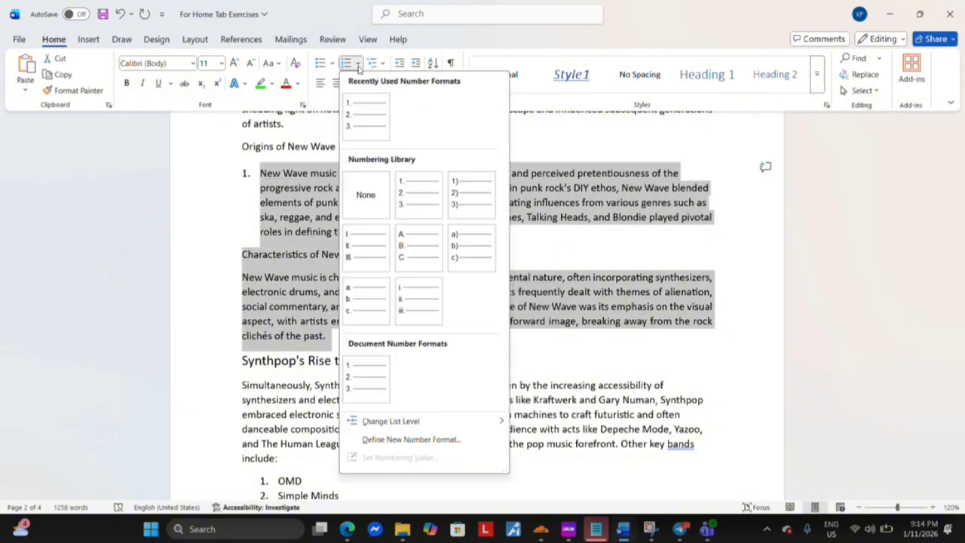
pyautogui.click(368, 127)
pyautogui.click(359, 63)
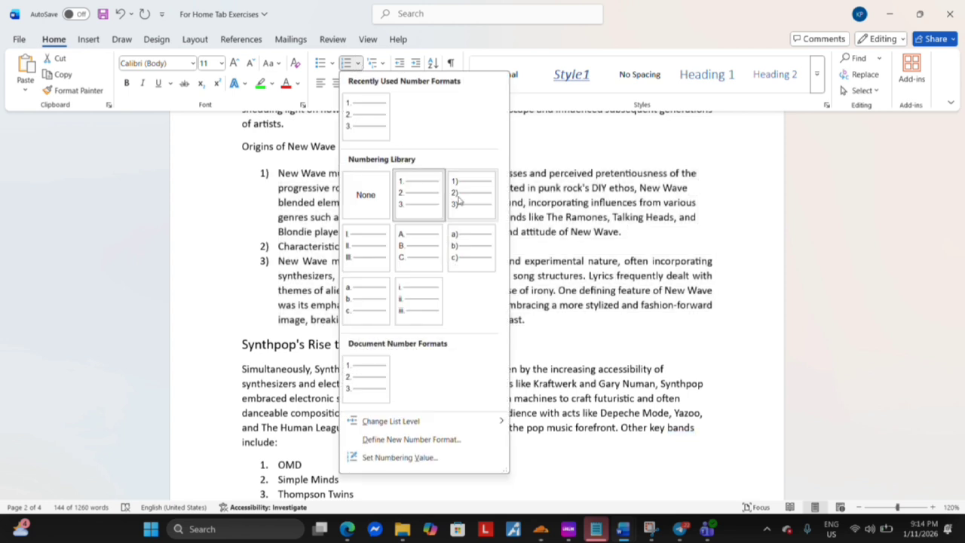
pyautogui.press('Escape')
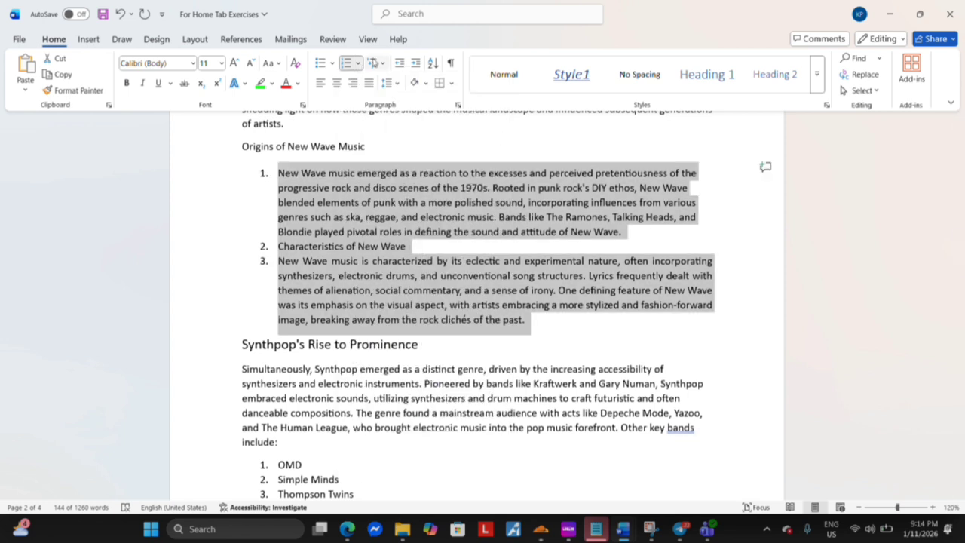
# Apply white shading to the three numbered paragraphs under "Origins of New Wave Music"
pyautogui.click(376, 62)
pyautogui.click(382, 63)
pyautogui.click(426, 84)
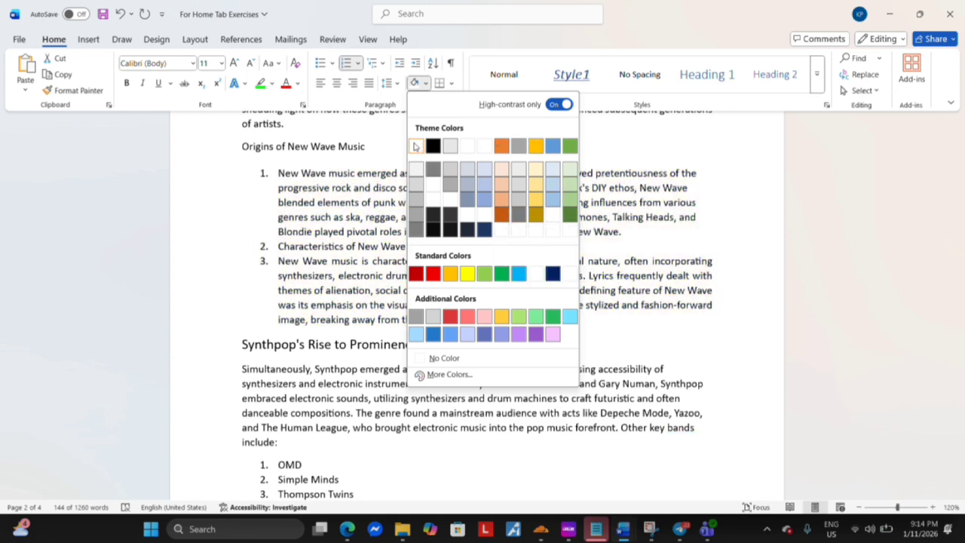
pyautogui.click(414, 146)
# Add a bottom border beneath the three numbered paragraphs under "Origins of New Wave Music"
pyautogui.click(451, 83)
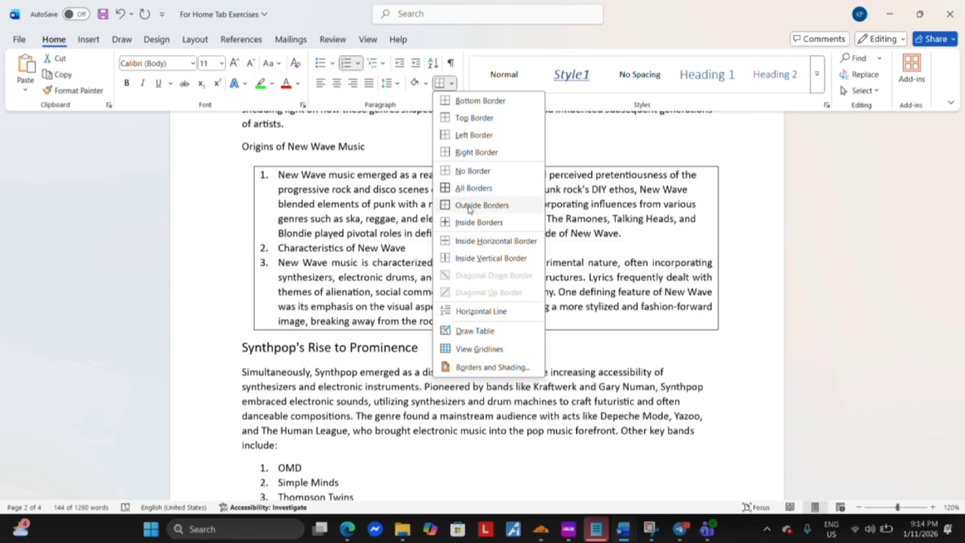
pyautogui.click(469, 100)
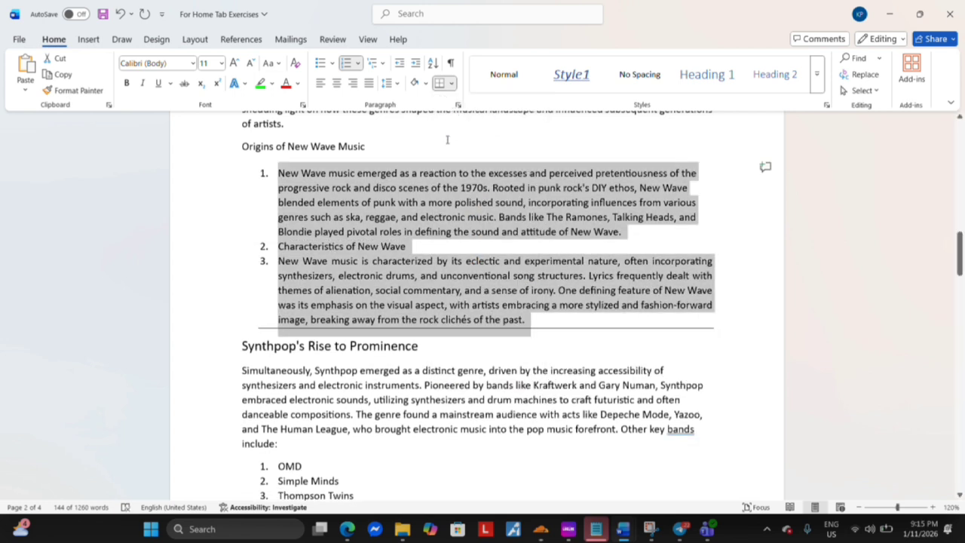
pyautogui.click(413, 30)
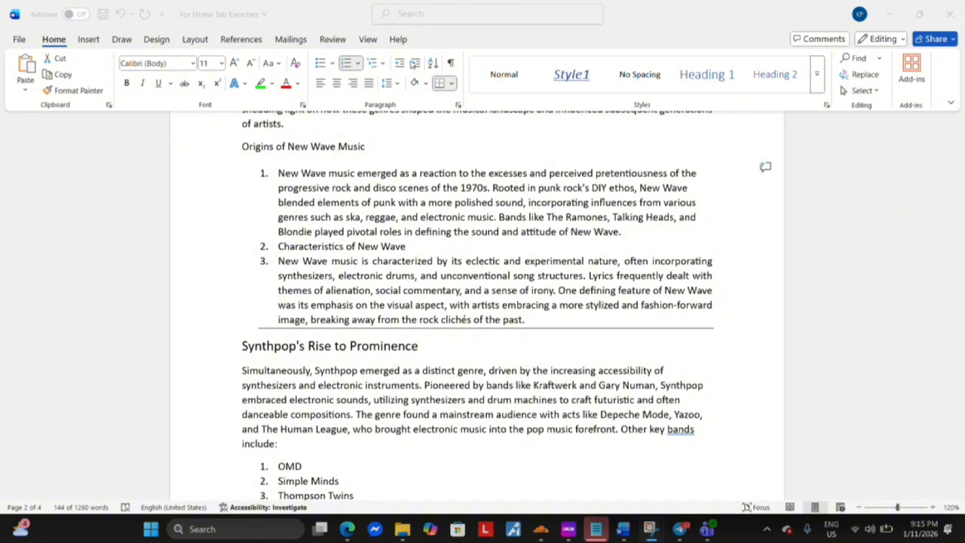
# Decrease the indent of the three numbered paragraphs by one level, and increase it again
pyautogui.click(398, 72)
pyautogui.click(399, 64)
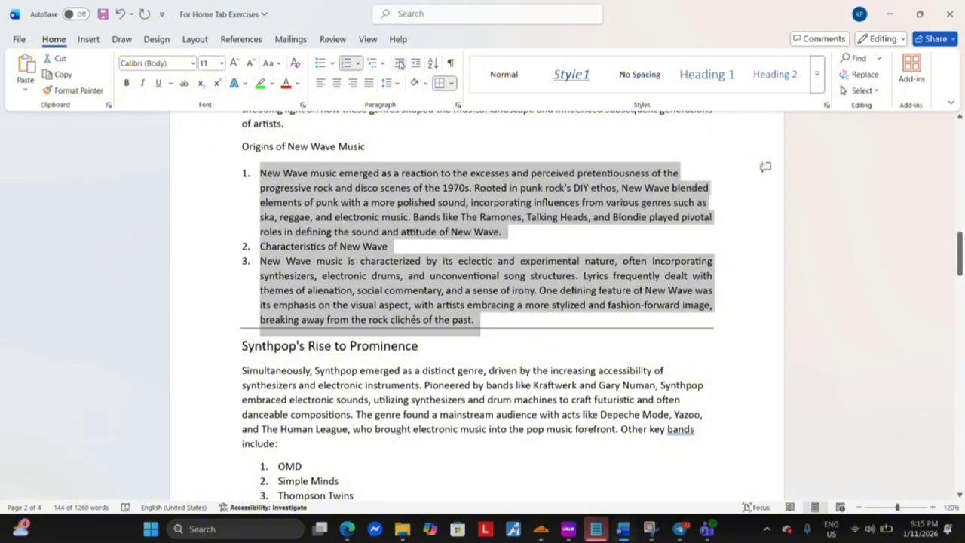
pyautogui.click(415, 64)
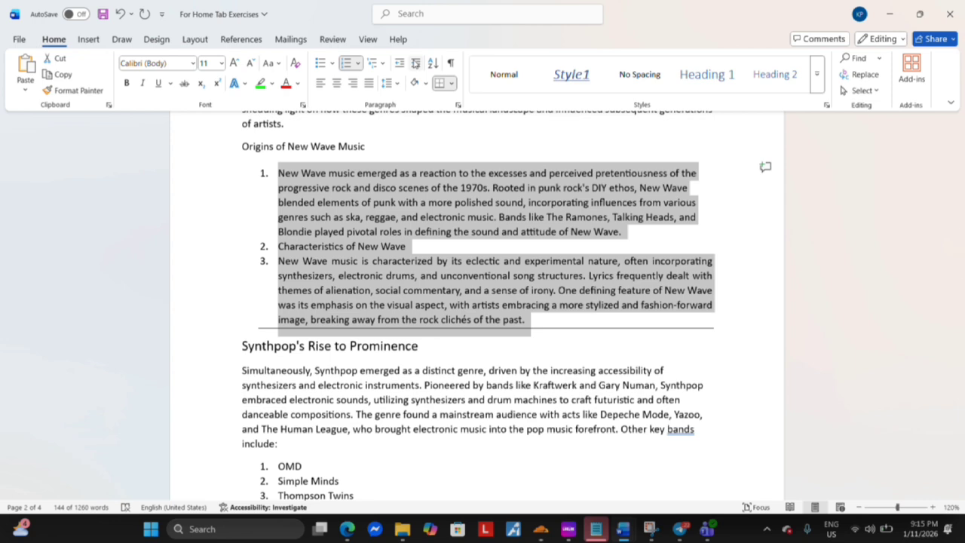
pyautogui.click(358, 131)
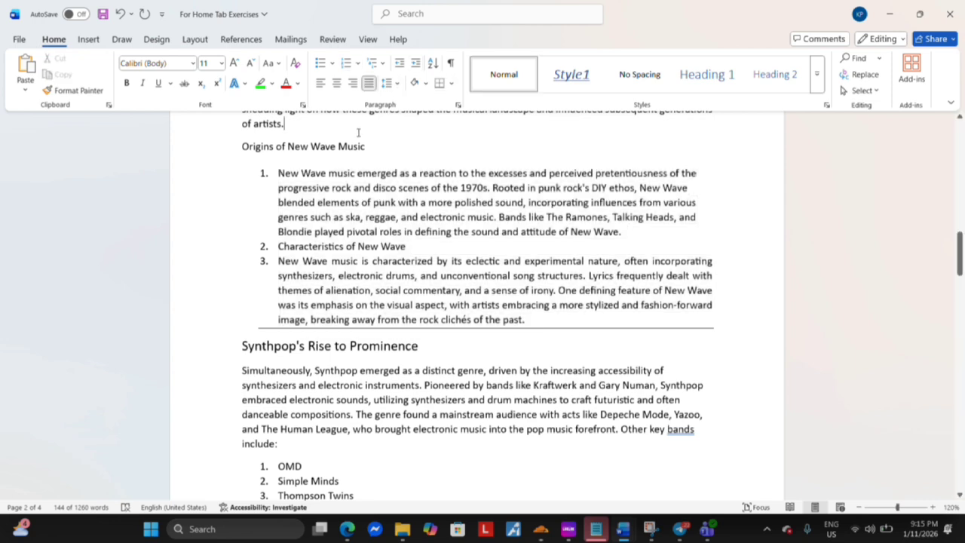
# Increase the indent of the numbered list of key bands by one level, and decrease it to the page margin
pyautogui.scroll(3, 339, 140)
pyautogui.scroll(-10, 328, 150)
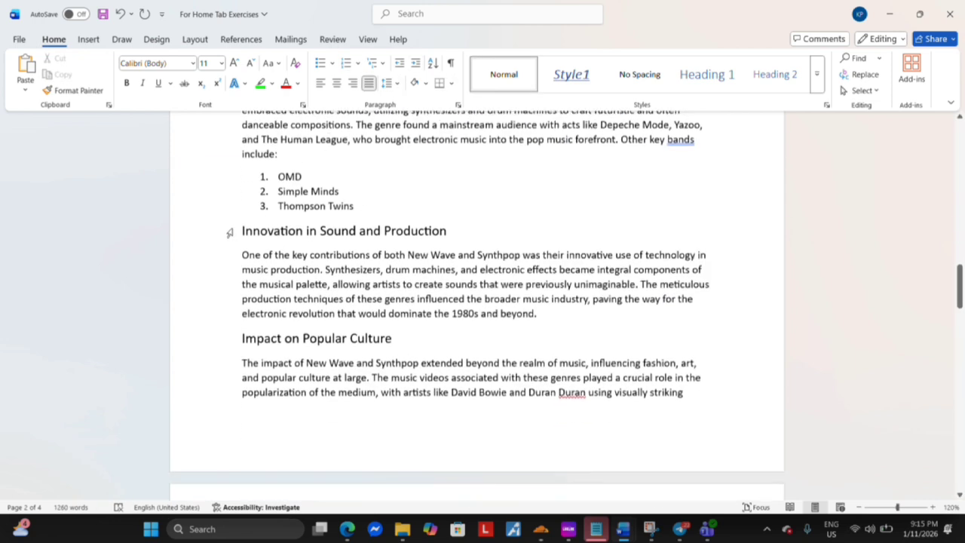
pyautogui.moveTo(278, 177); pyautogui.dragTo(355, 210)
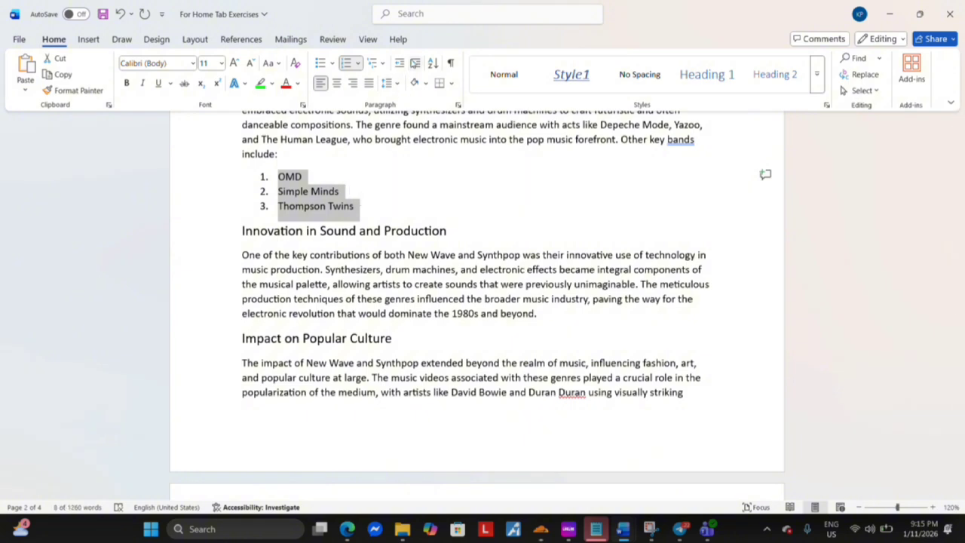
pyautogui.click(416, 64)
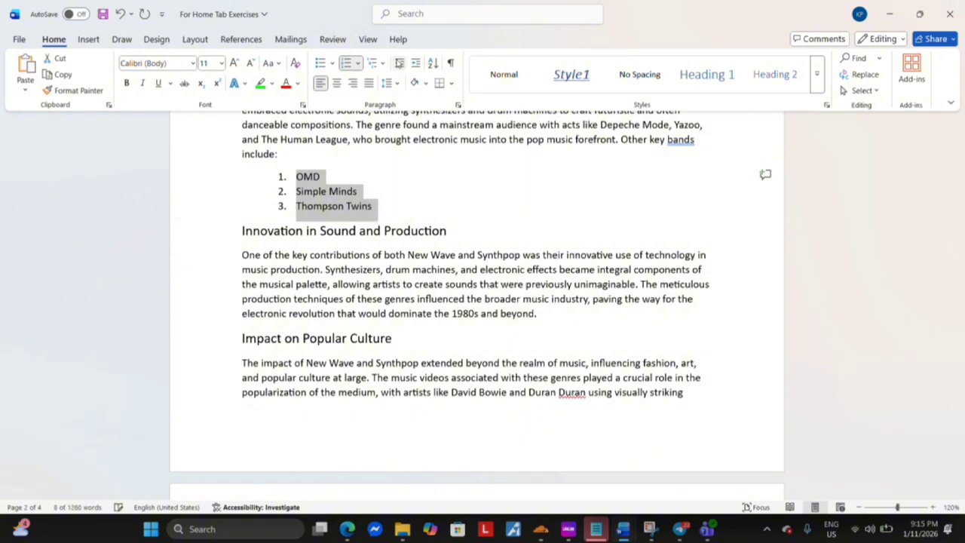
pyautogui.click(400, 63)
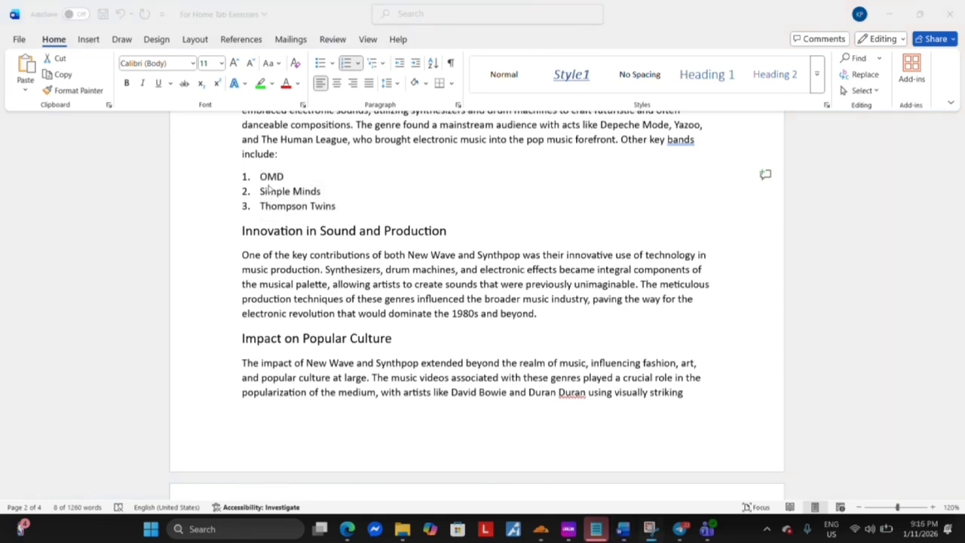
# Sort the numbered list of key bands by paragraph text in descending order
pyautogui.click(268, 189)
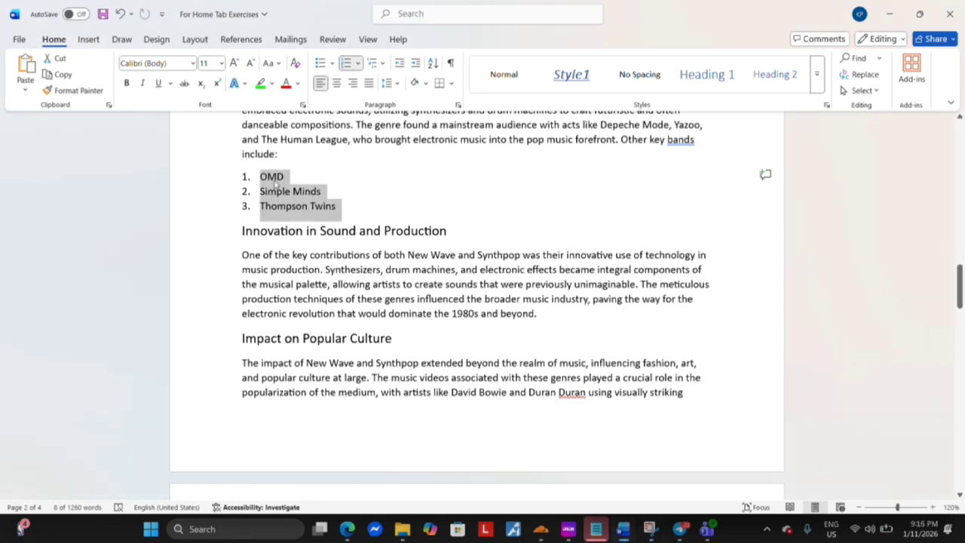
pyautogui.click(433, 65)
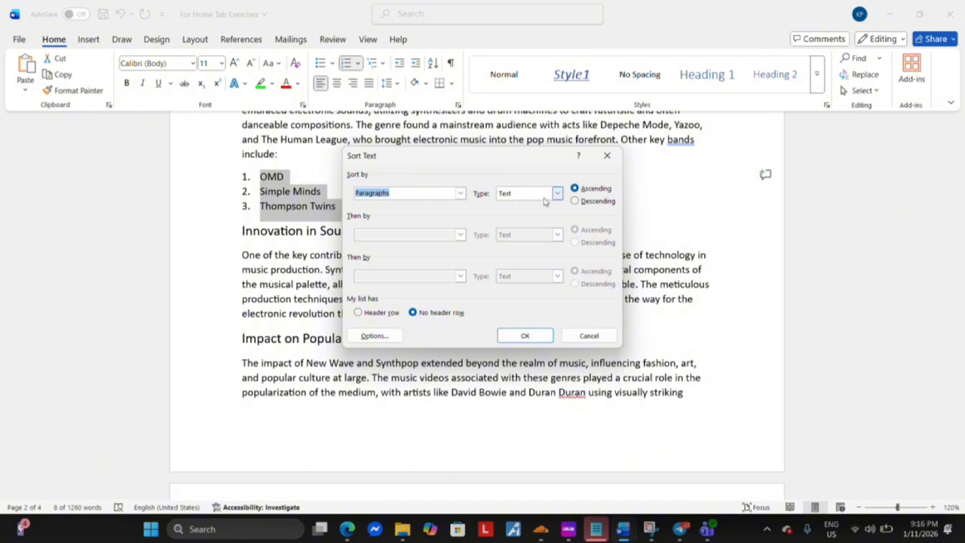
pyautogui.click(576, 201)
pyautogui.click(460, 194)
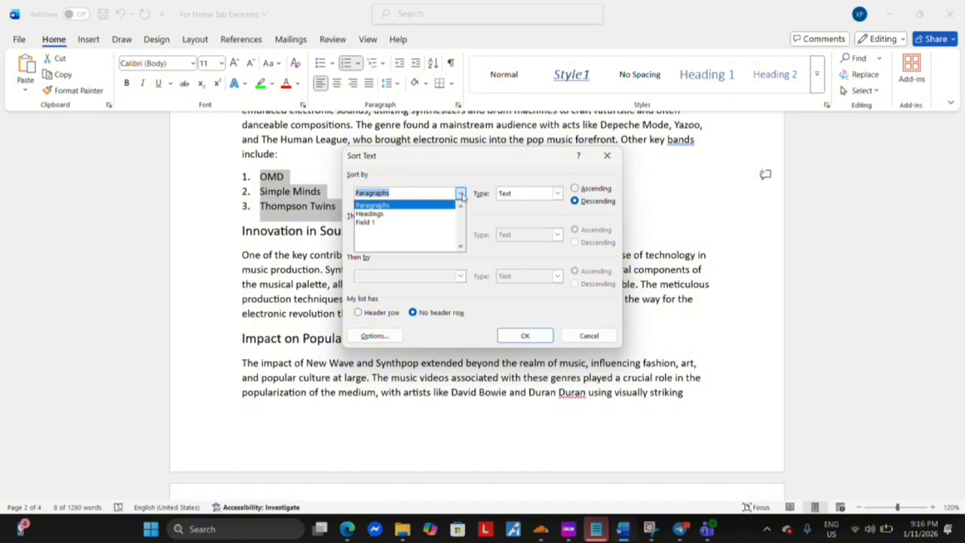
pyautogui.click(412, 205)
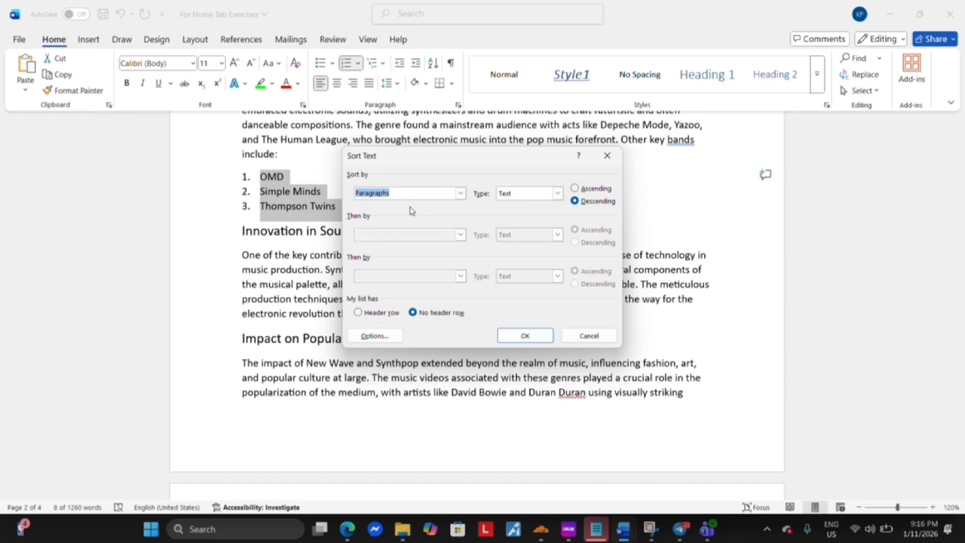
pyautogui.click(528, 341)
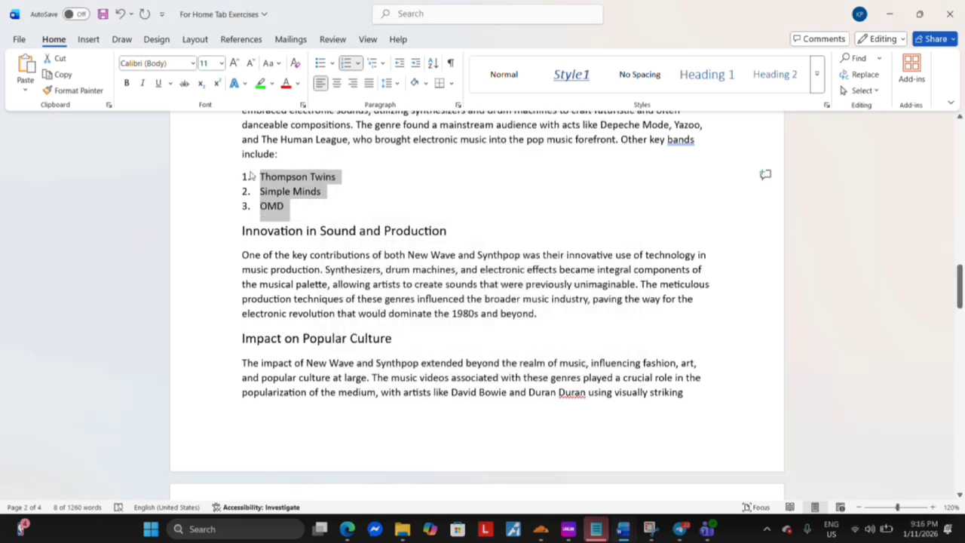
# Format the key bands list with right alignment, outline Level 2, 0.2" left indent, 0.25" first-line indent and 6 pt spacing after
pyautogui.click(458, 106)
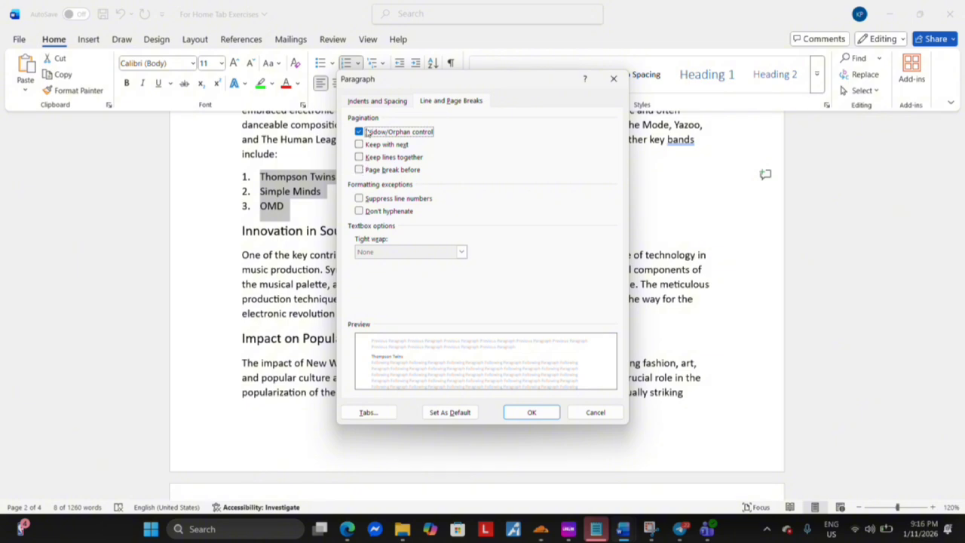
pyautogui.click(377, 101)
pyautogui.click(436, 286)
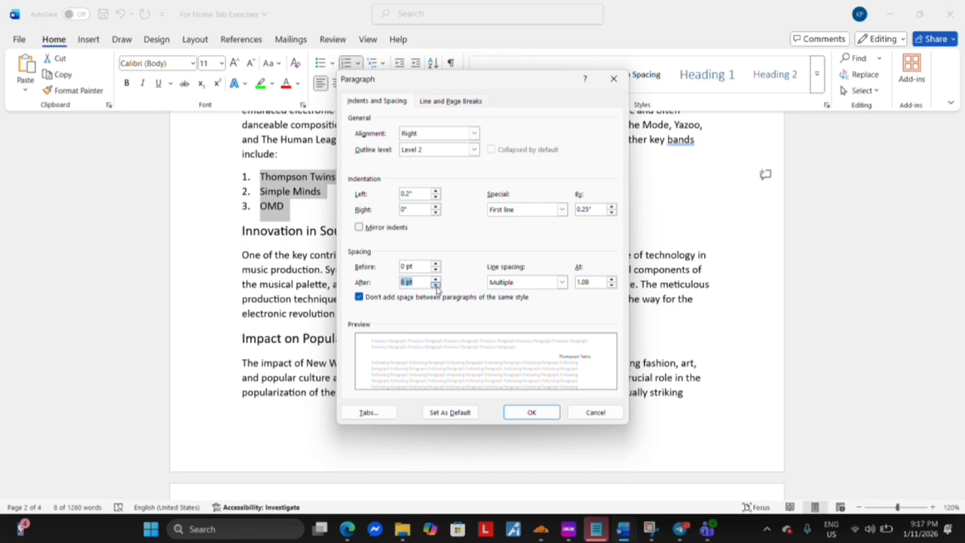
pyautogui.click(543, 413)
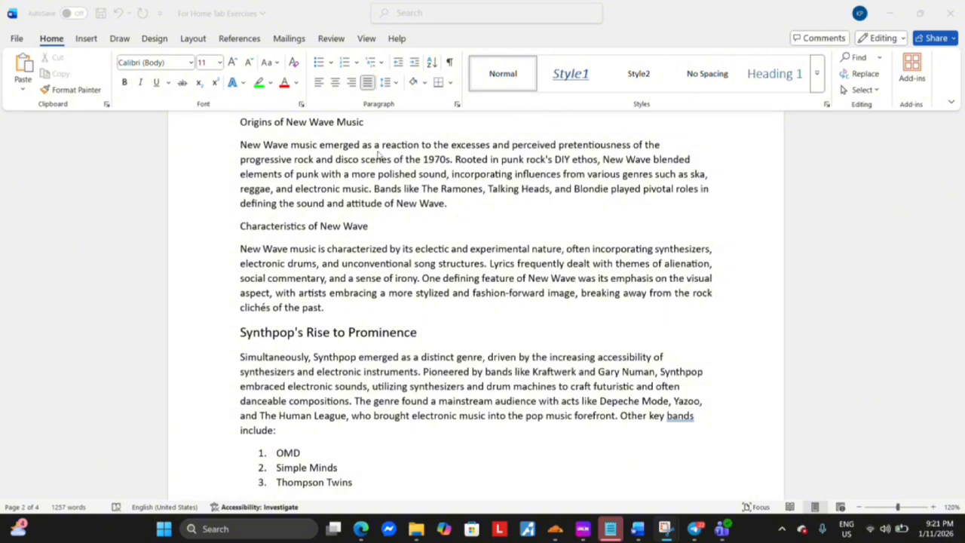
# Apply the Heading 1 style to the paragraph under "Origins of New Wave Music", and restore it to Normal
pyautogui.click(282, 136)
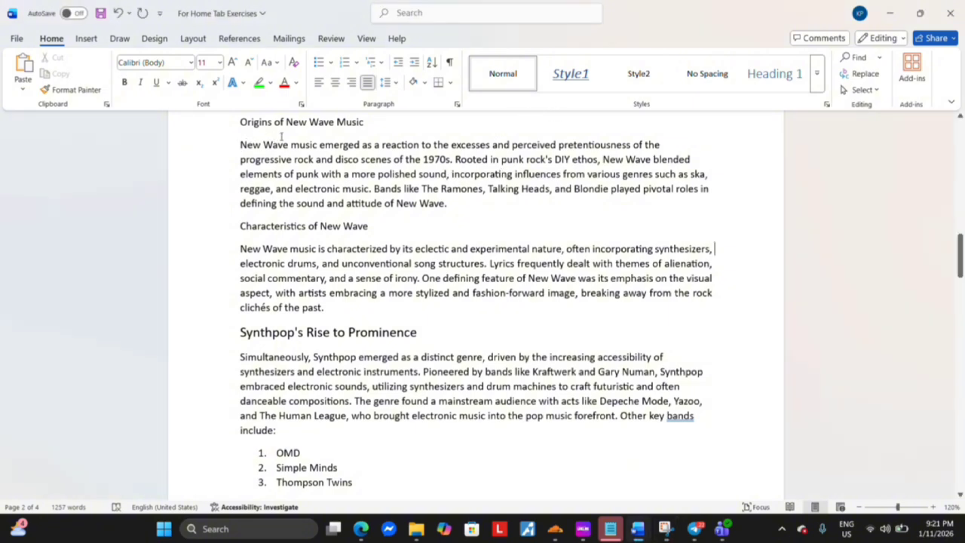
pyautogui.moveTo(241, 143); pyautogui.dragTo(454, 207)
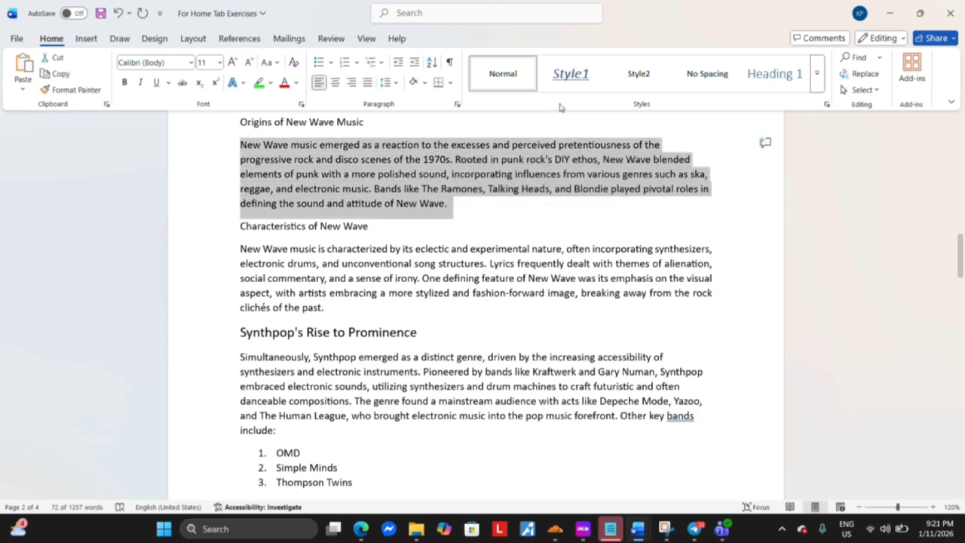
pyautogui.click(775, 74)
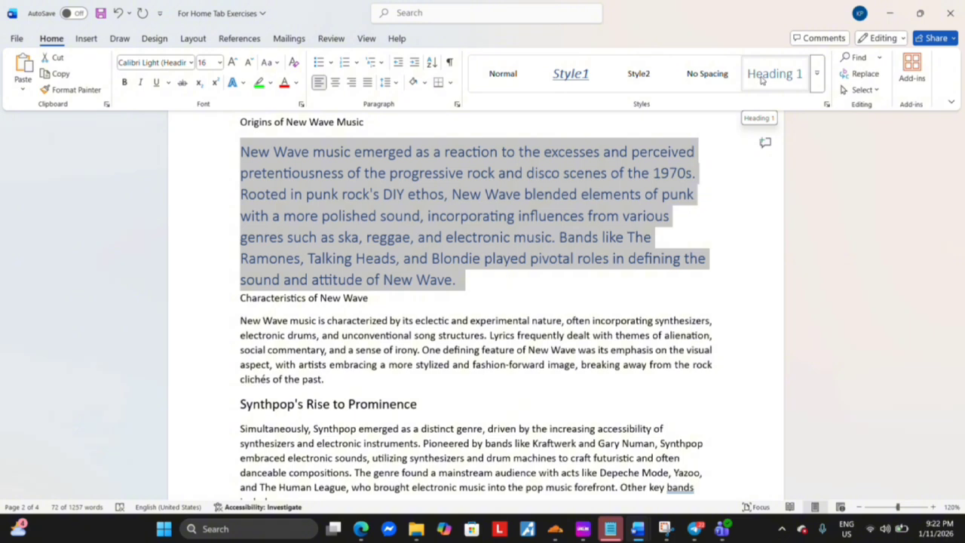
pyautogui.click(506, 75)
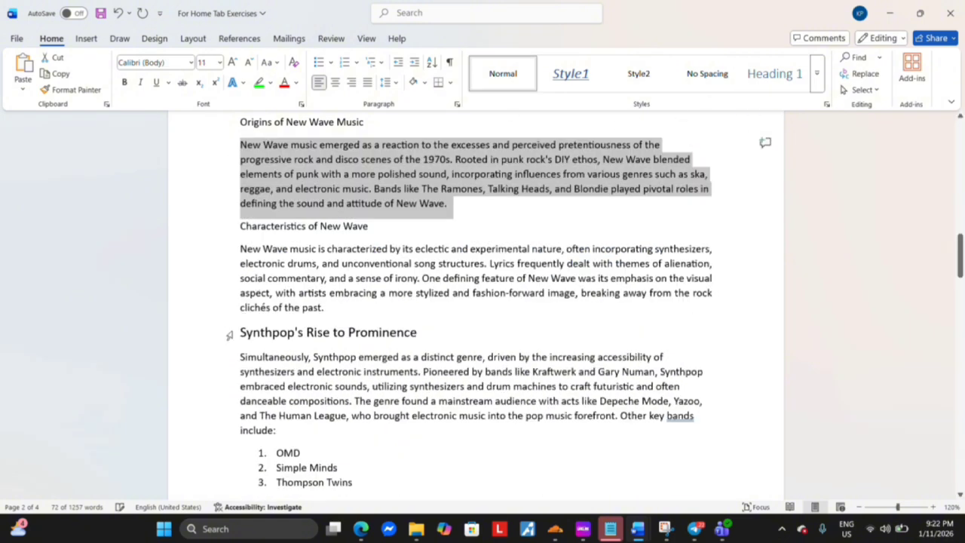
# Try to create a new style named Style4 from the formatting of the "Synthpop's Rise to Prominence" heading, reviewing its base style and type options
pyautogui.click(232, 334)
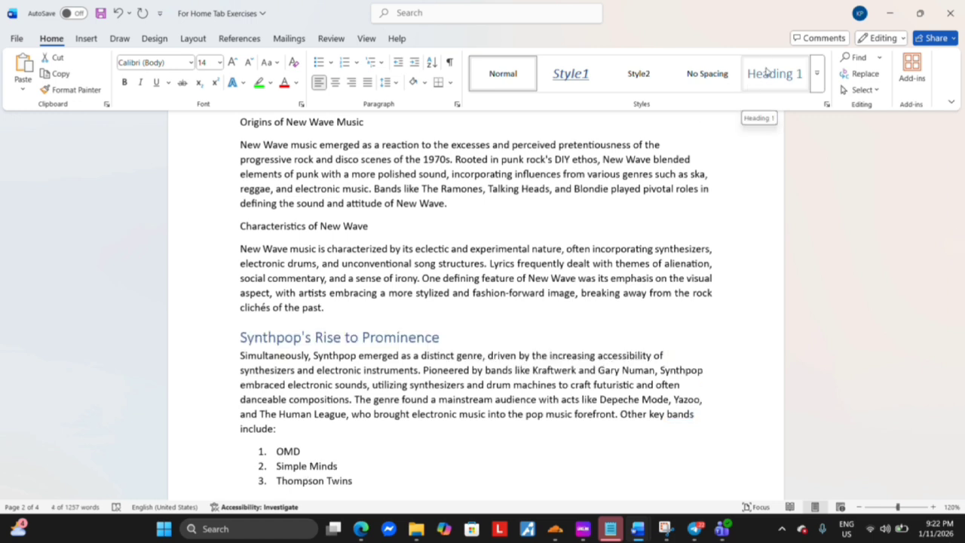
pyautogui.click(817, 76)
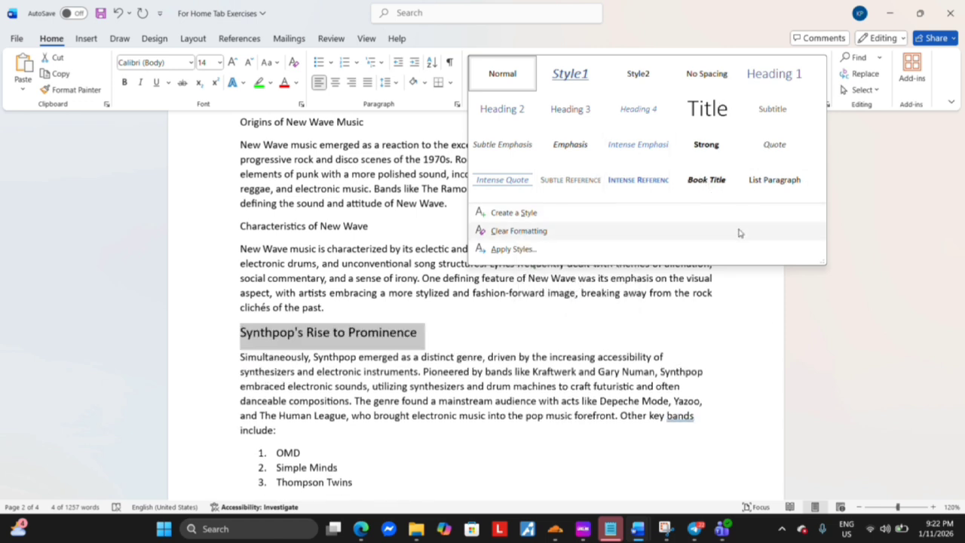
pyautogui.click(537, 218)
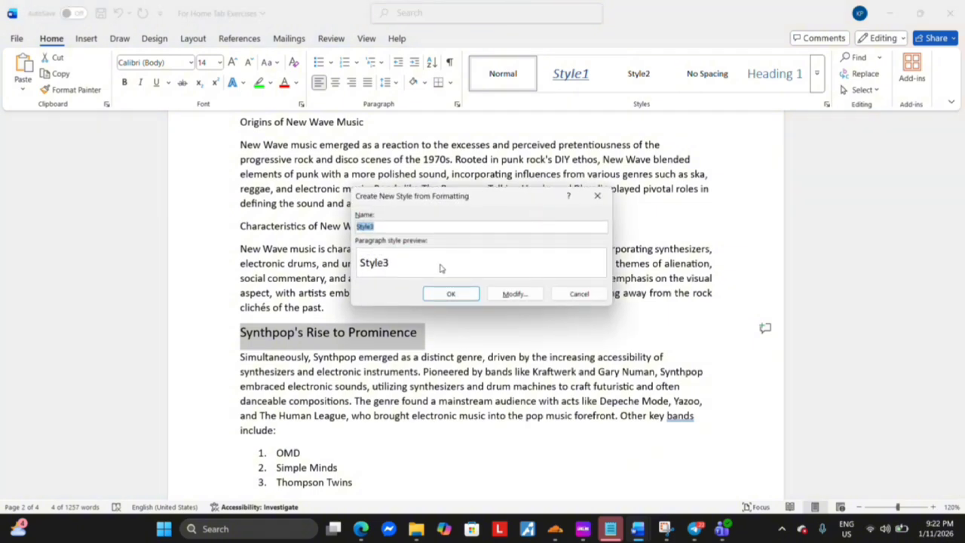
pyautogui.click(514, 294)
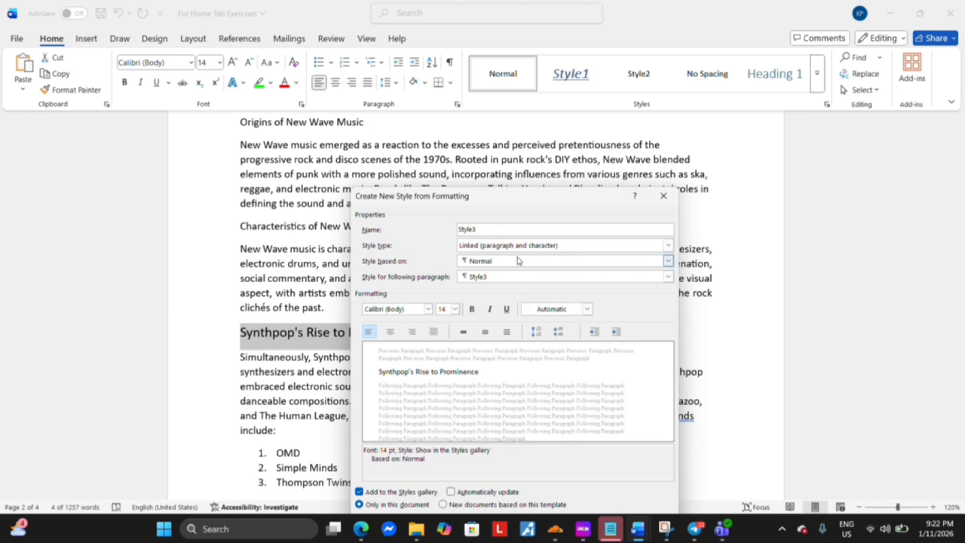
pyautogui.click(668, 261)
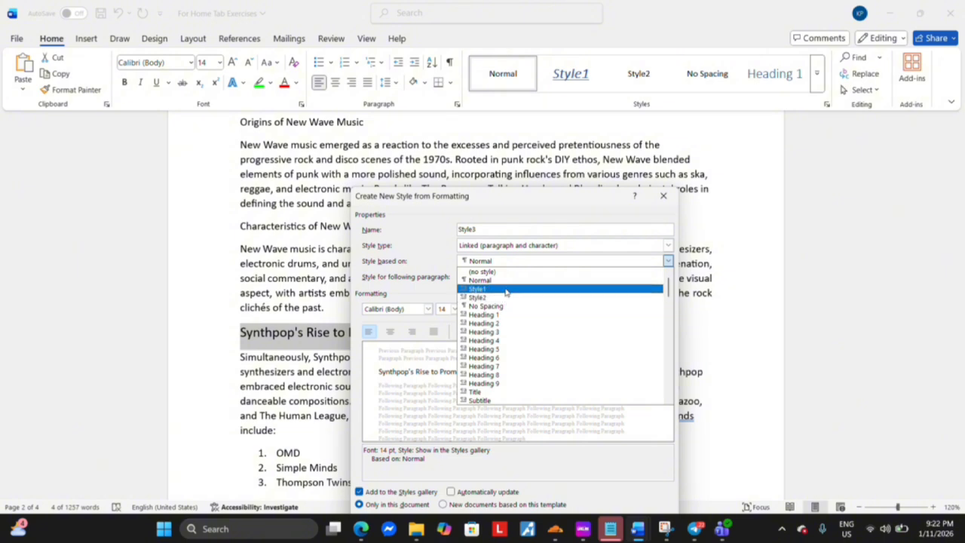
pyautogui.click(644, 233)
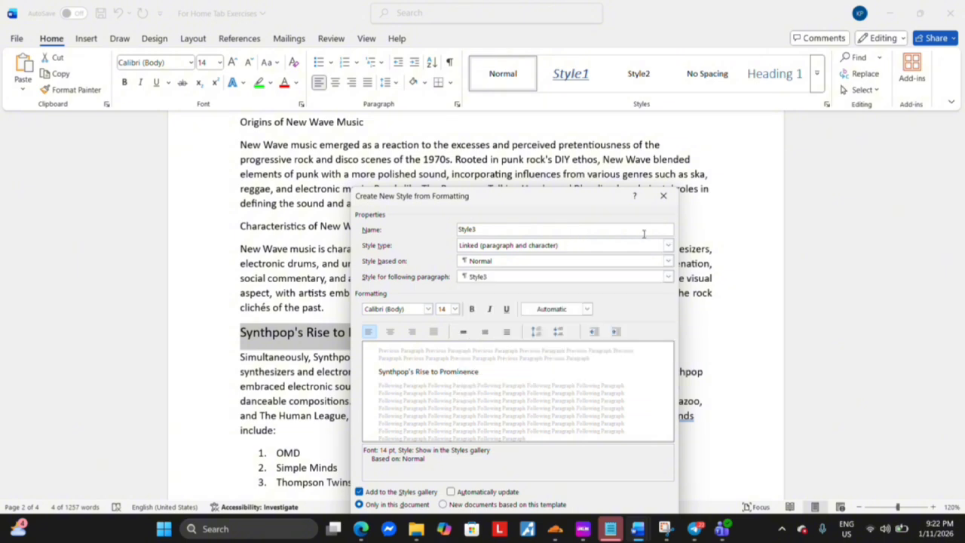
pyautogui.press('BackSpace')
pyautogui.write('4')
pyautogui.click(669, 246)
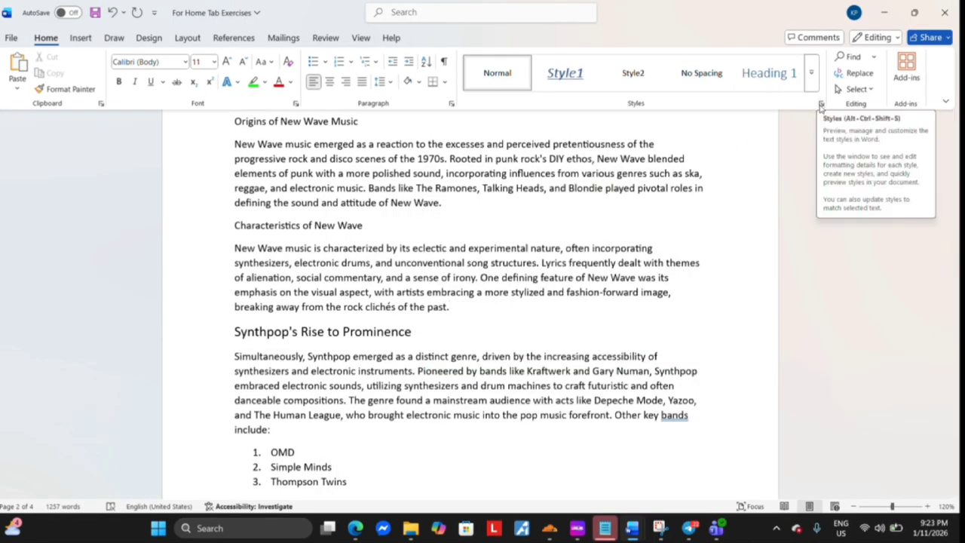
# Apply Heading 3, followed by Subtle Emphasis, from the full style list to the paragraph under "Origins of New Wave Music"
pyautogui.click(821, 105)
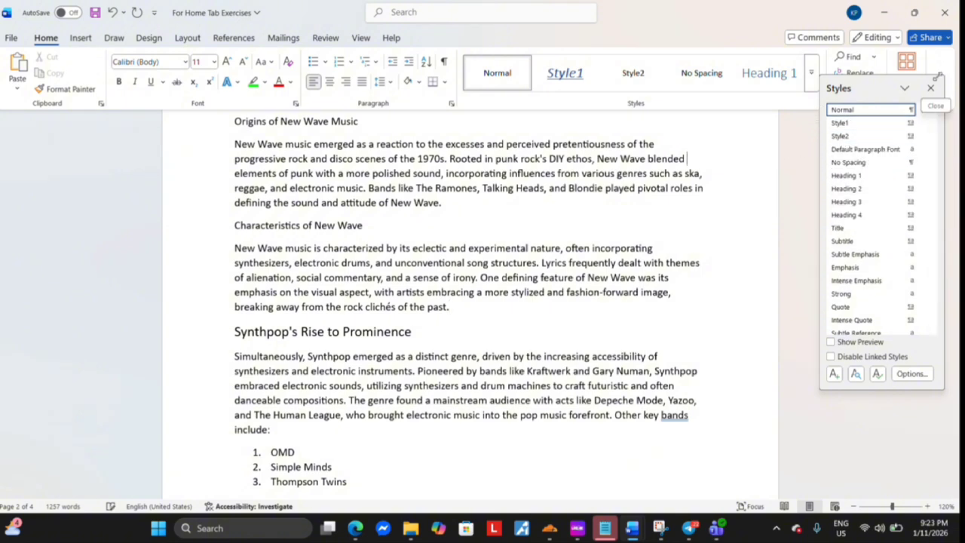
pyautogui.click(930, 88)
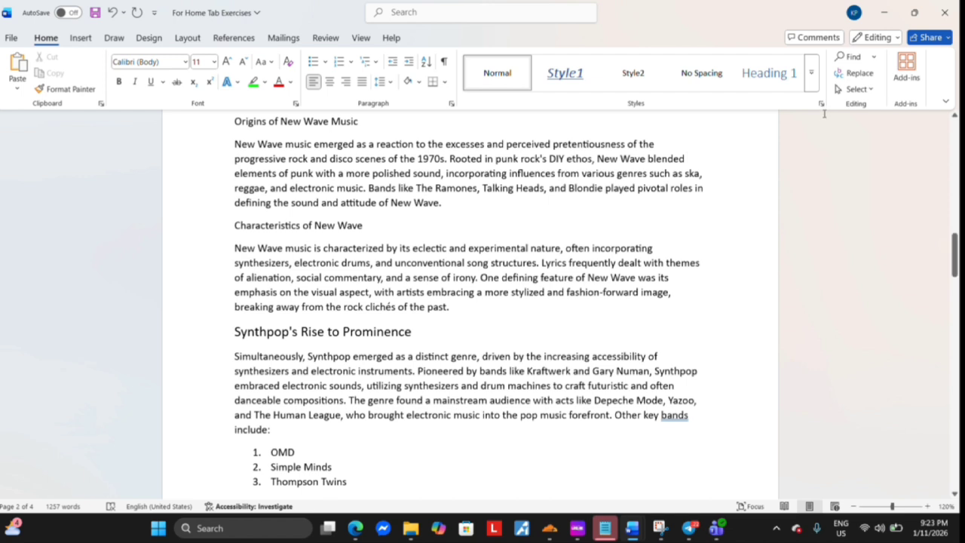
pyautogui.click(821, 104)
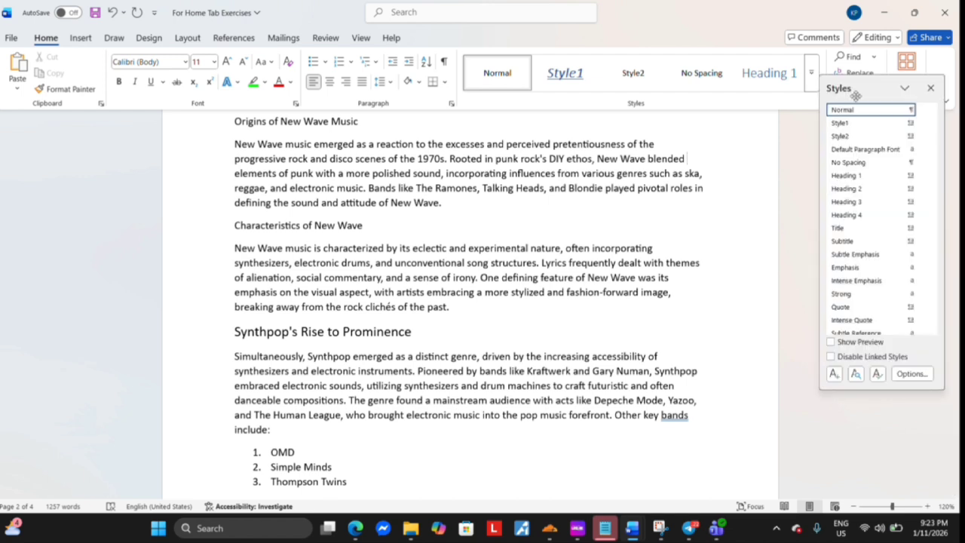
pyautogui.click(883, 202)
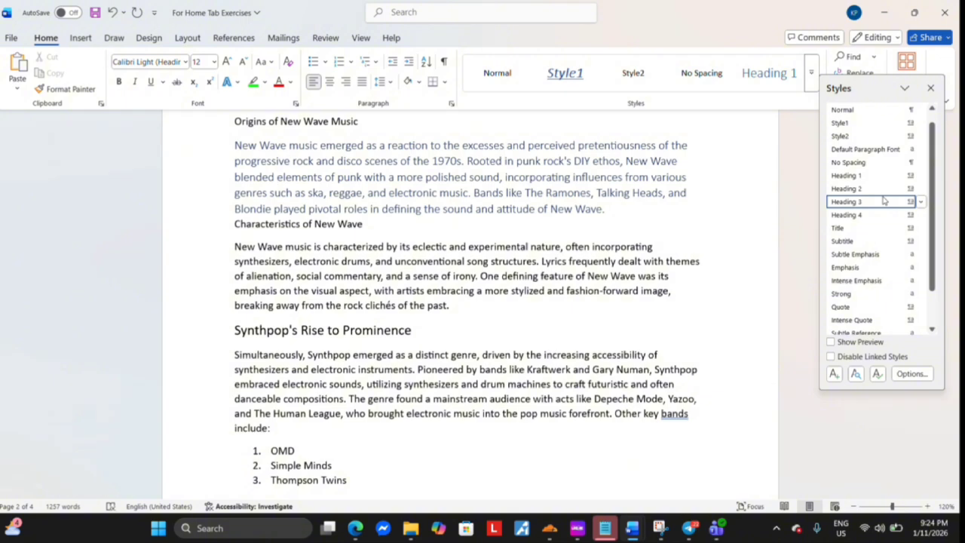
pyautogui.click(881, 260)
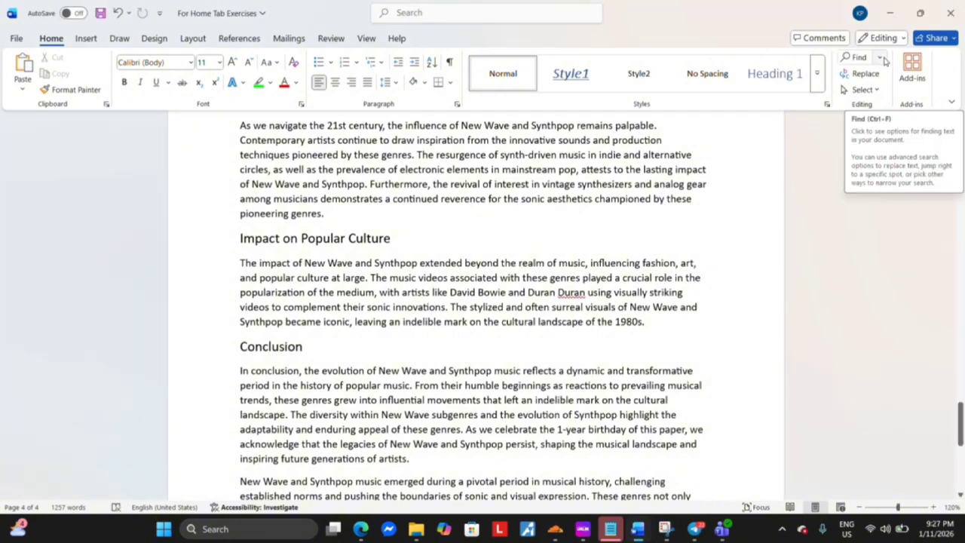
# Search the document for "new" and clear the search text
pyautogui.click(881, 58)
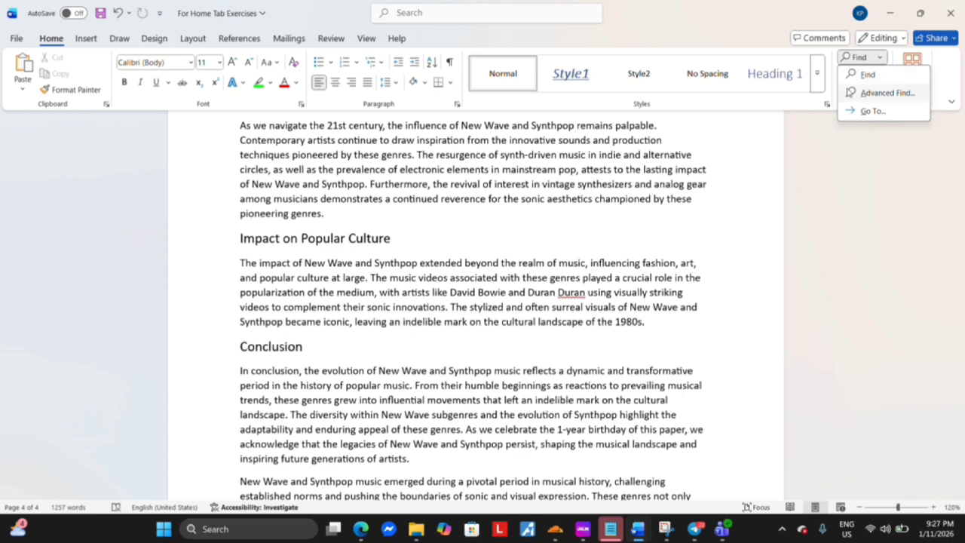
pyautogui.click(866, 75)
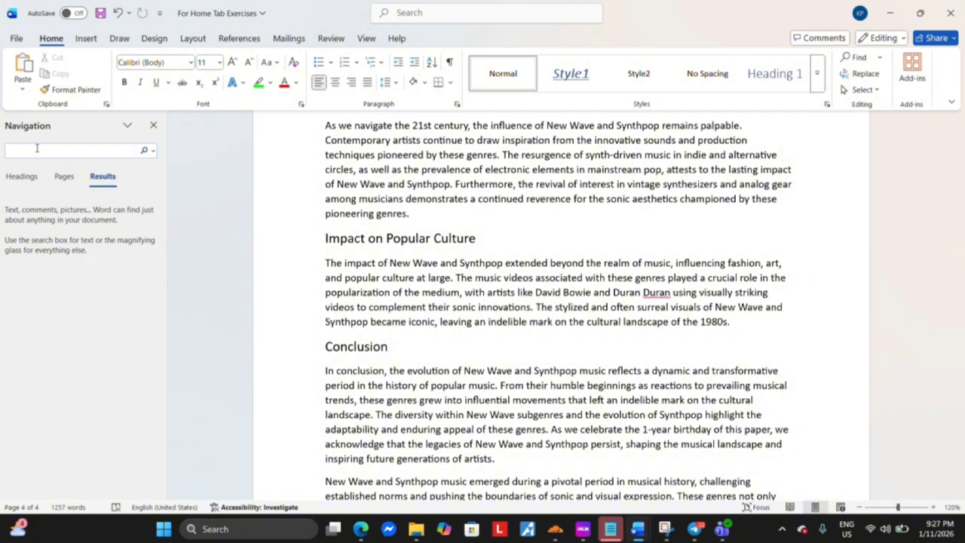
pyautogui.write('new')
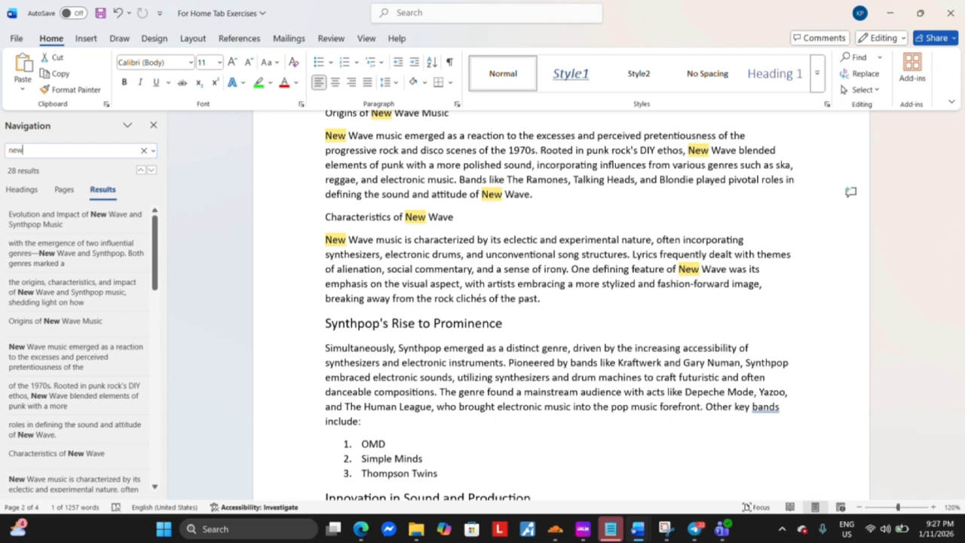
pyautogui.press('BackSpace')
pyautogui.press('BackSpace')
pyautogui.press('BackSpace')
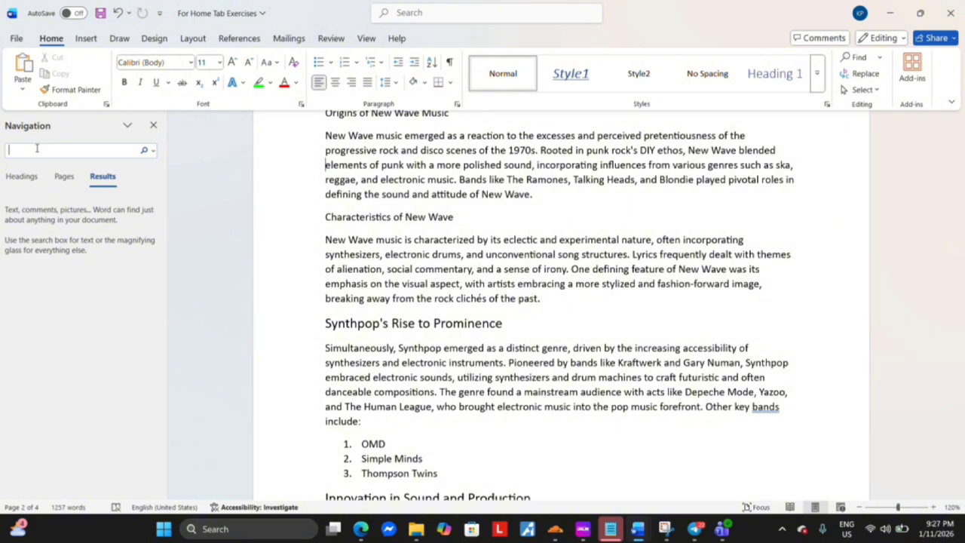
# Search the document for "all" and clear the search text
pyautogui.write('all')
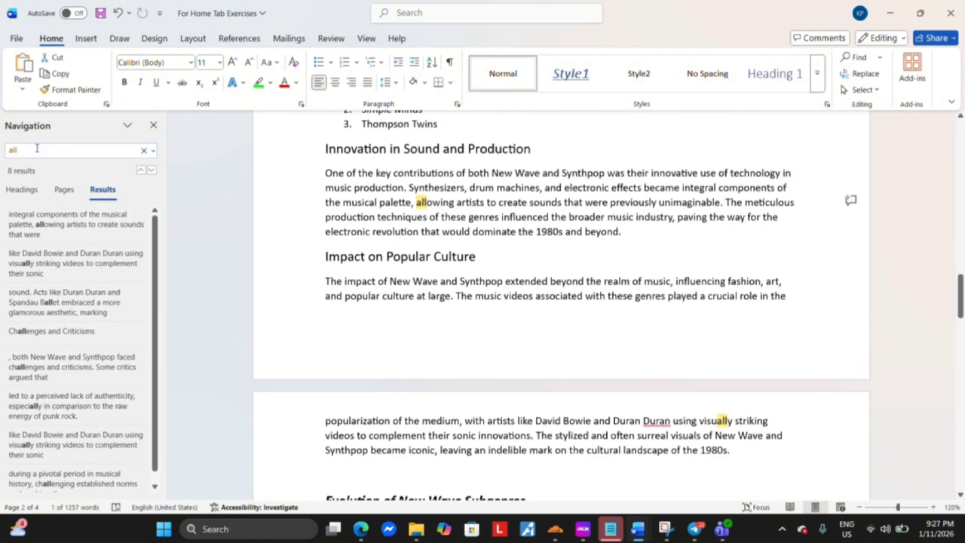
pyautogui.press('BackSpace')
pyautogui.press('BackSpace')
pyautogui.press('BackSpace')
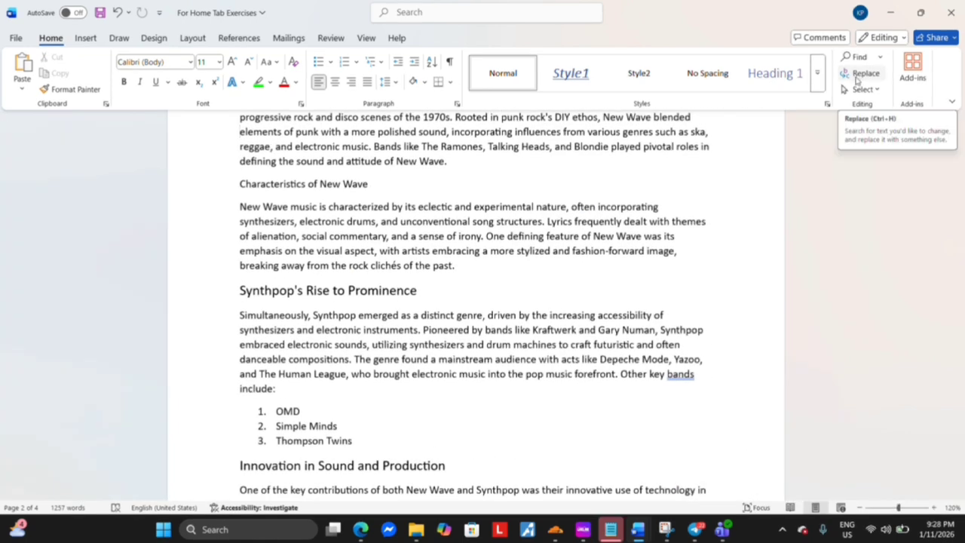
# Replace one occurrence of "new" with "old", and replace all remaining occurrences in the document
pyautogui.click(856, 81)
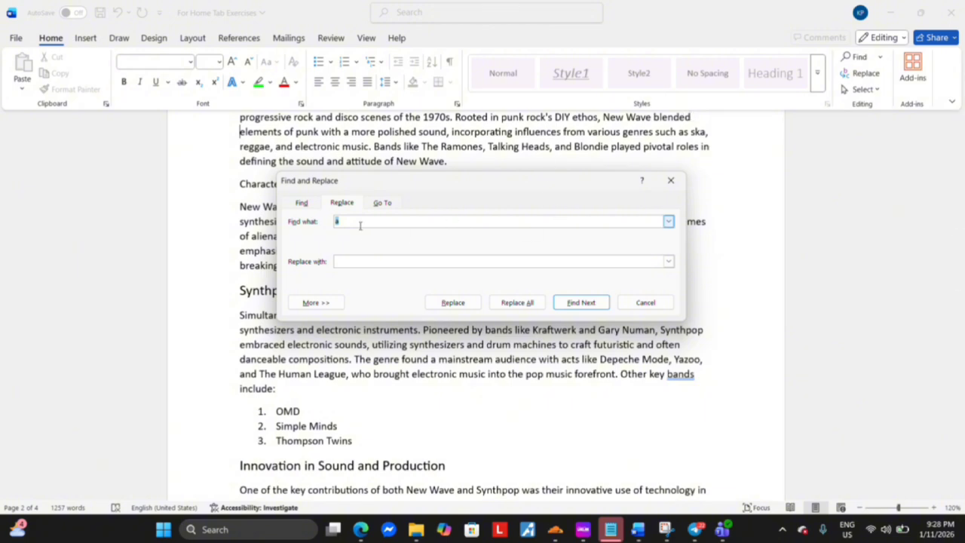
pyautogui.write('new')
pyautogui.click(463, 304)
pyautogui.click(463, 304)
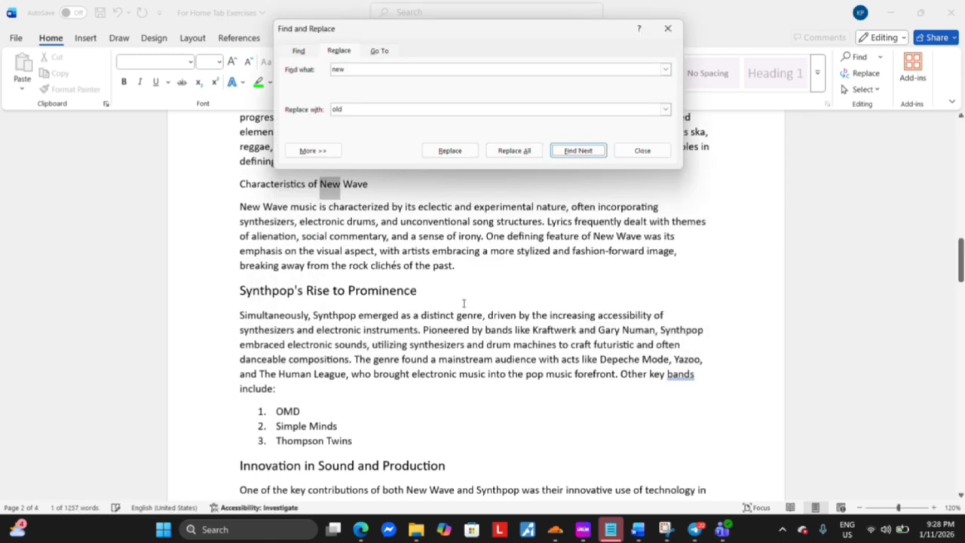
pyautogui.click(514, 151)
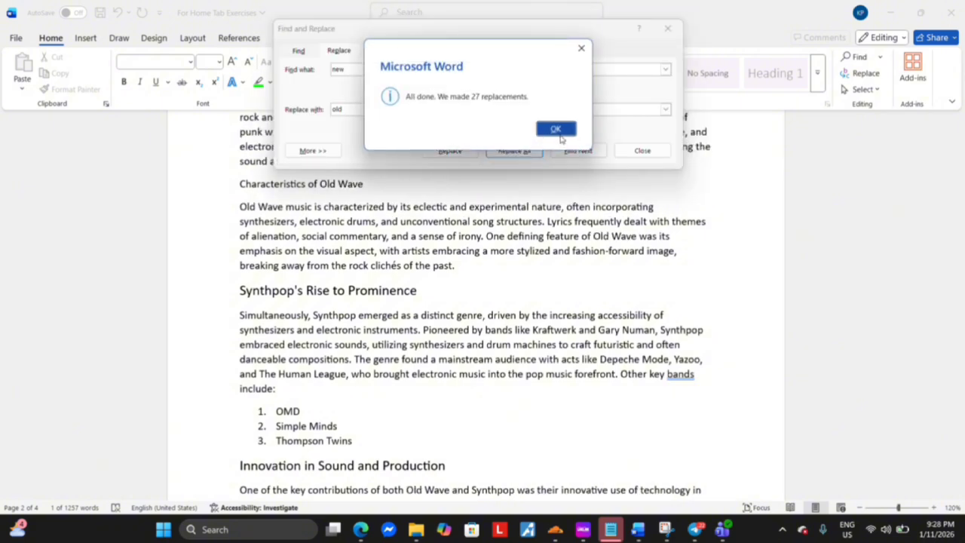
pyautogui.click(556, 129)
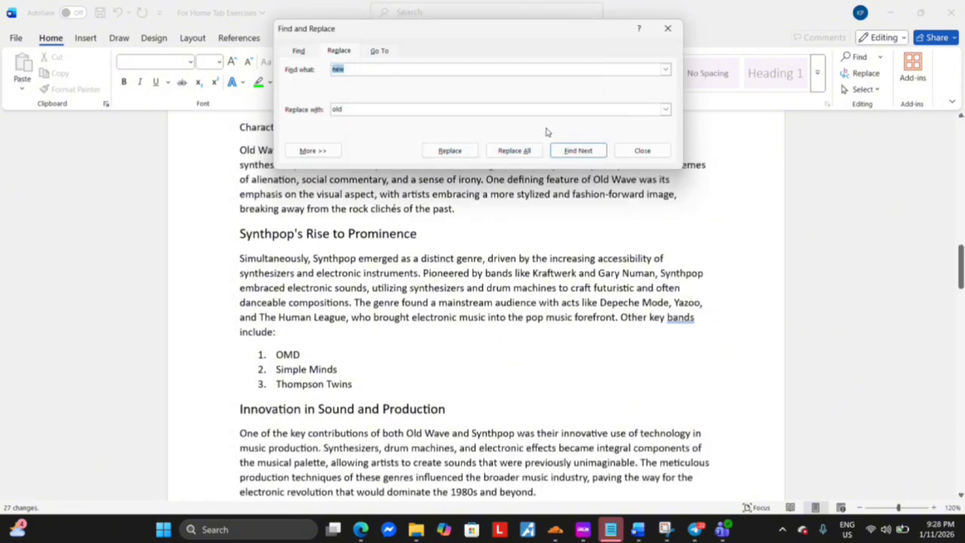
pyautogui.click(633, 151)
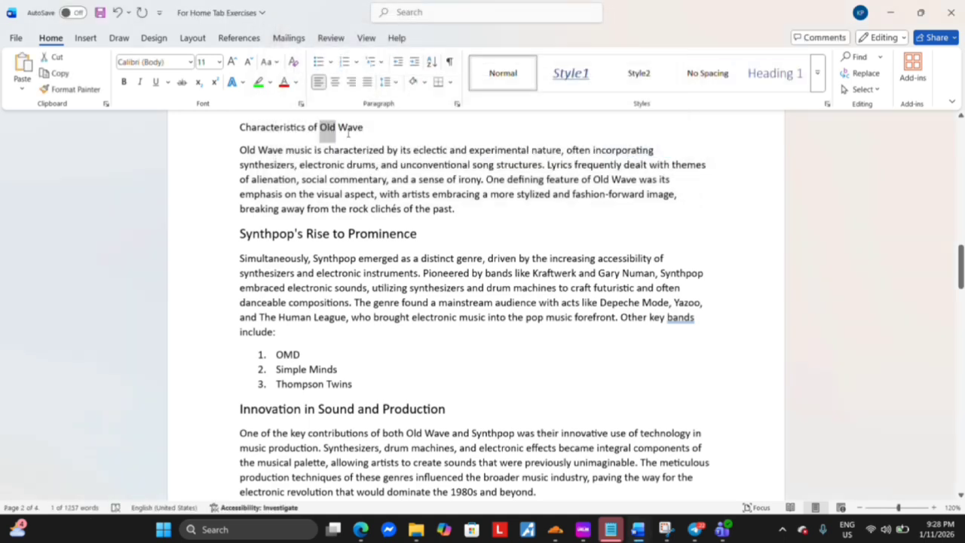
# Undo the replacement of "new" with "old" and select the entire document
pyautogui.hotkey('ctrl', 'z')
pyautogui.click(404, 176)
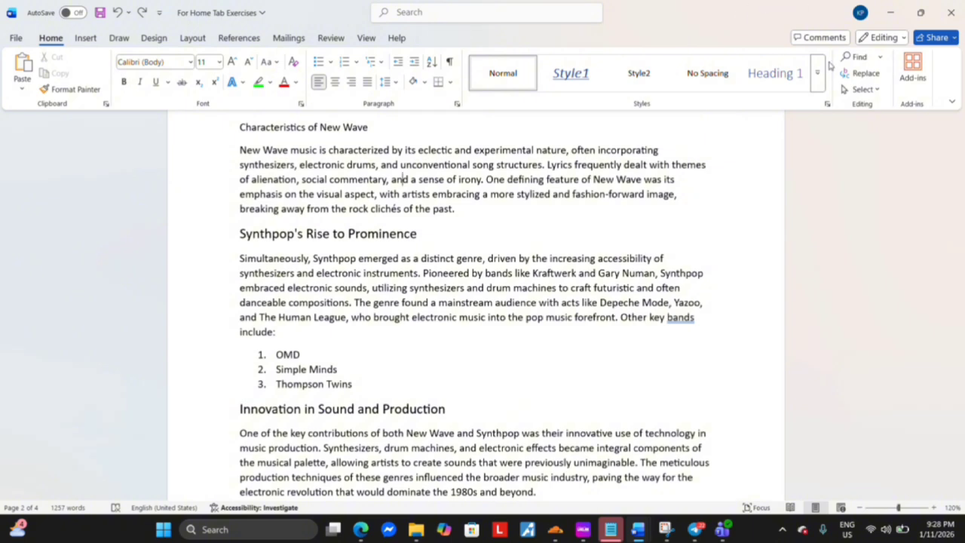
pyautogui.click(878, 90)
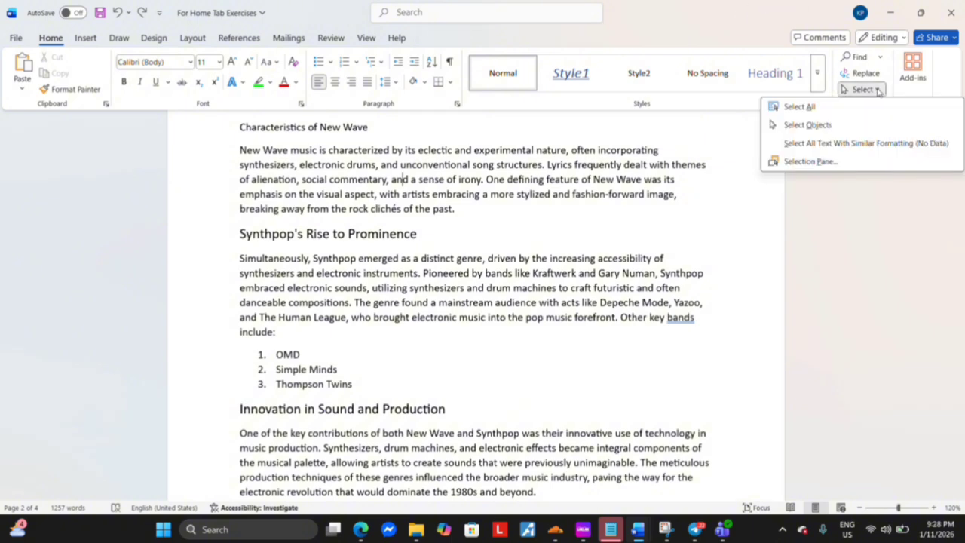
pyautogui.click(803, 108)
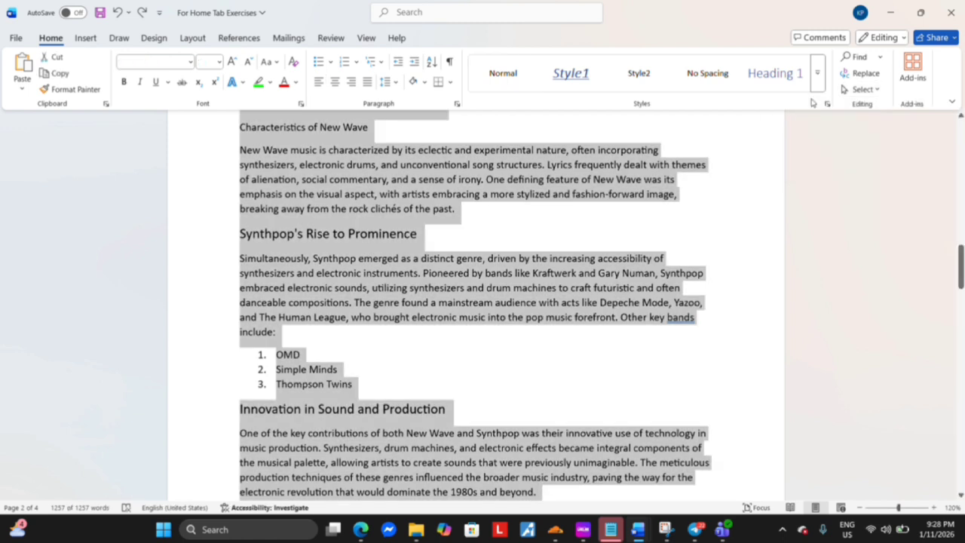
# Turn on Select Objects mode and review the remaining selection options
pyautogui.click(875, 91)
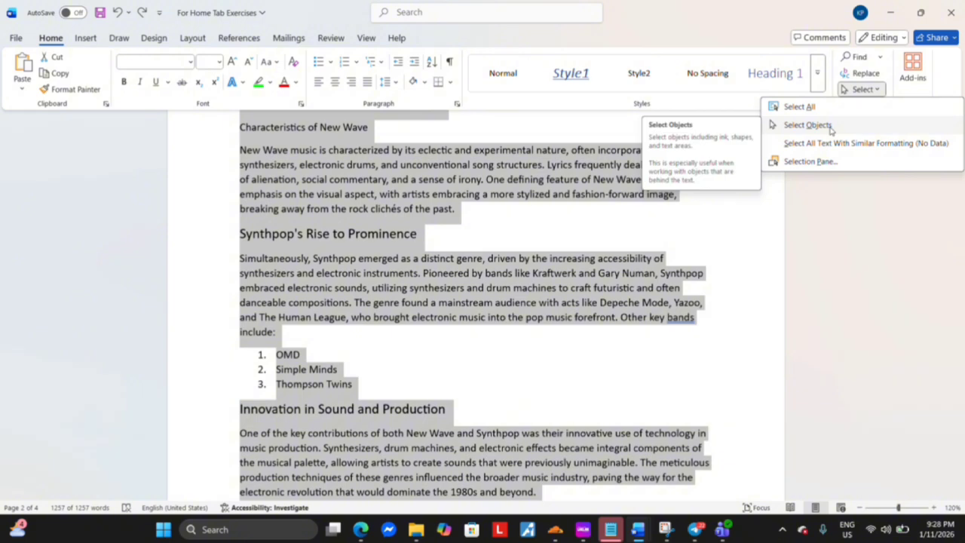
pyautogui.click(807, 125)
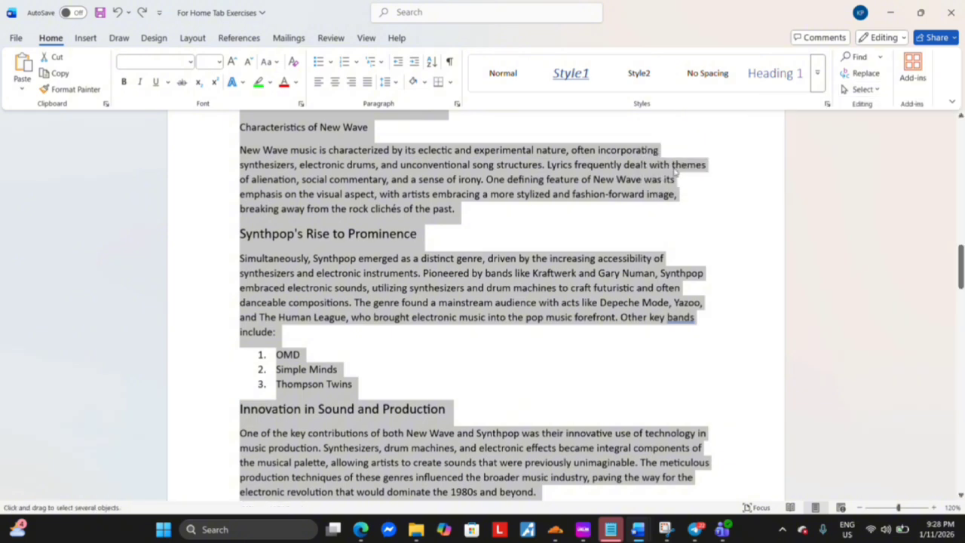
pyautogui.scroll(-5, 376, 326)
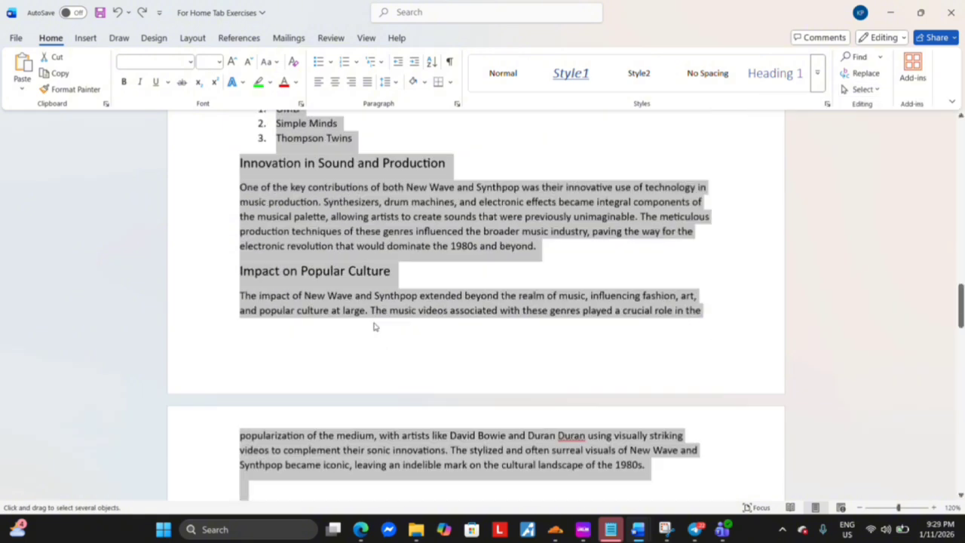
pyautogui.scroll(-2, 376, 326)
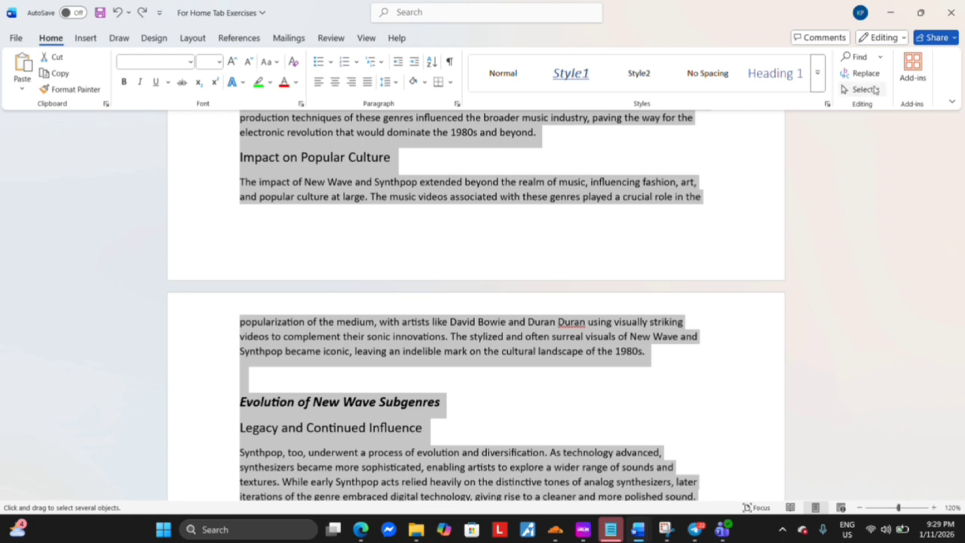
pyautogui.click(875, 89)
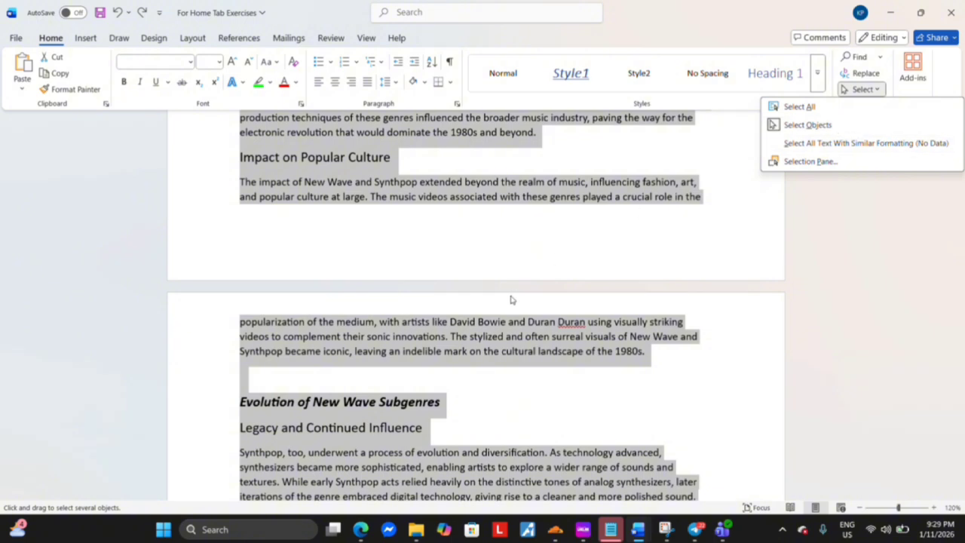
pyautogui.click(626, 313)
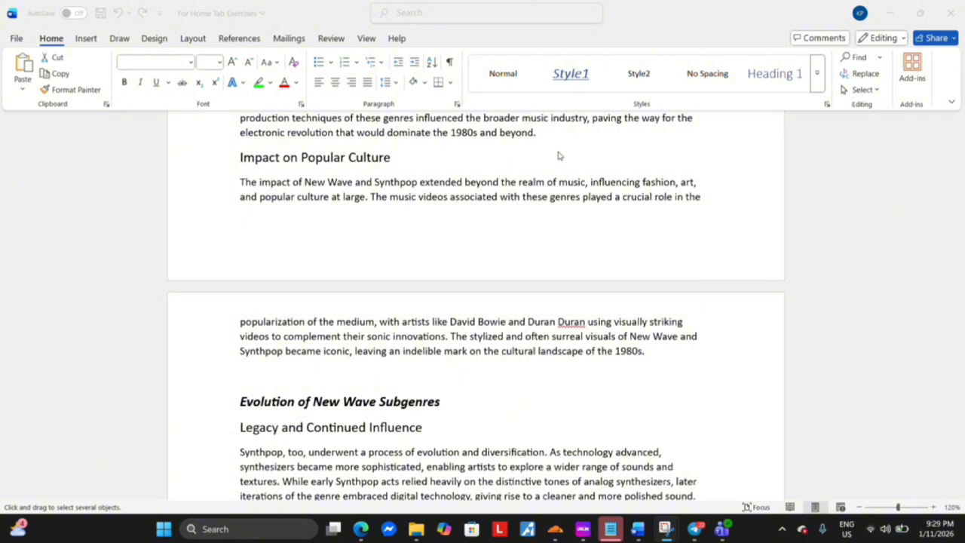
# Select the whole document, open the popular add-ins, and choose to add GPT for Excel Word
pyautogui.hotkey('ctrl', 'a')
pyautogui.click(913, 69)
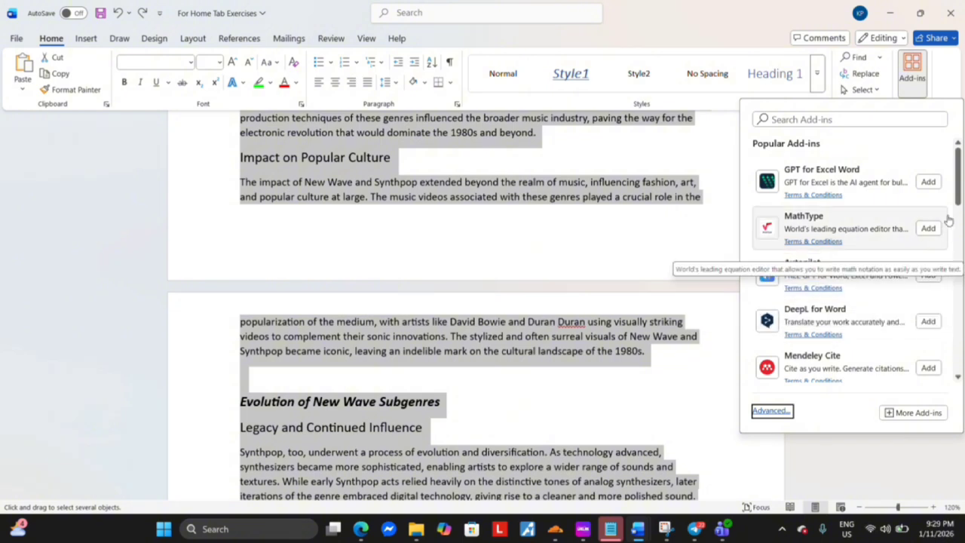
pyautogui.click(929, 181)
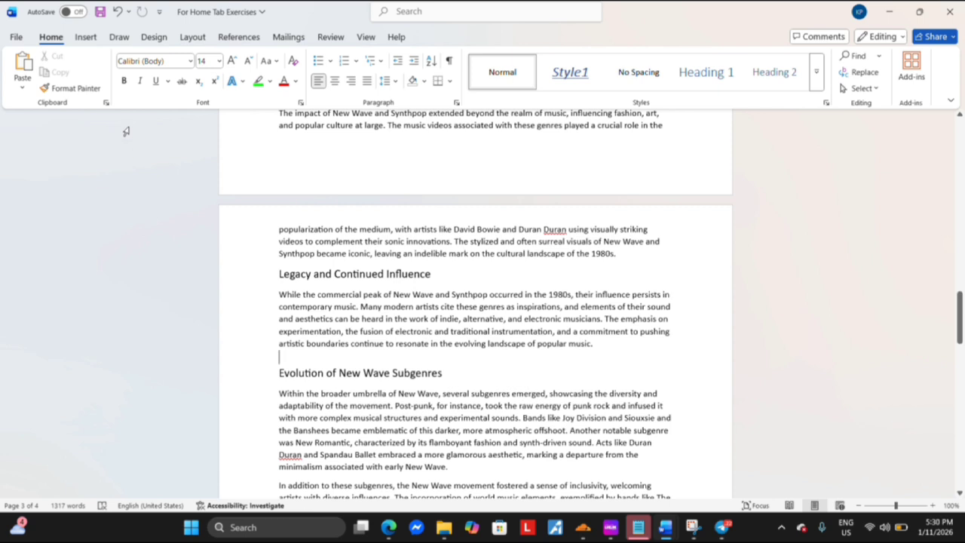
# Select the empty paragraph just above the "Evolution of New Wave Subgenres" heading
pyautogui.doubleClick(284, 355)
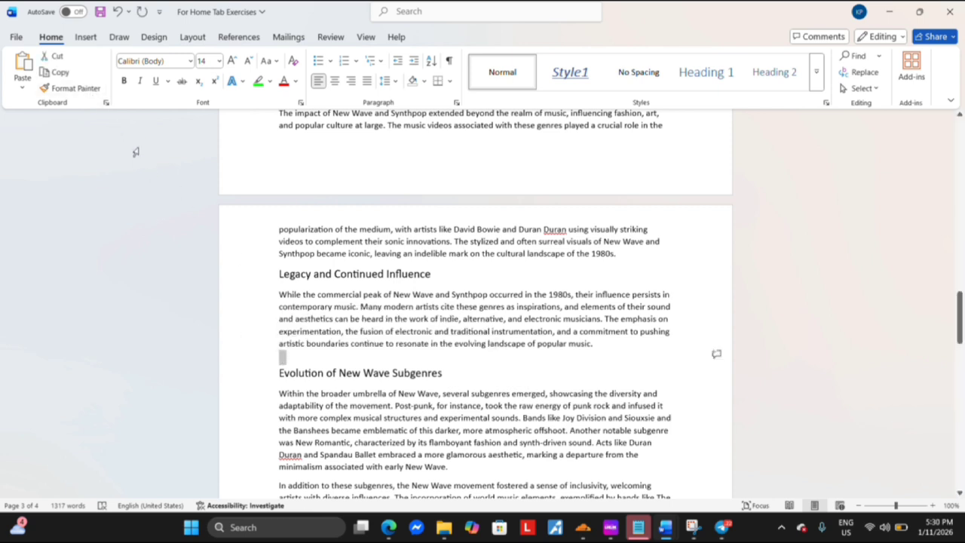